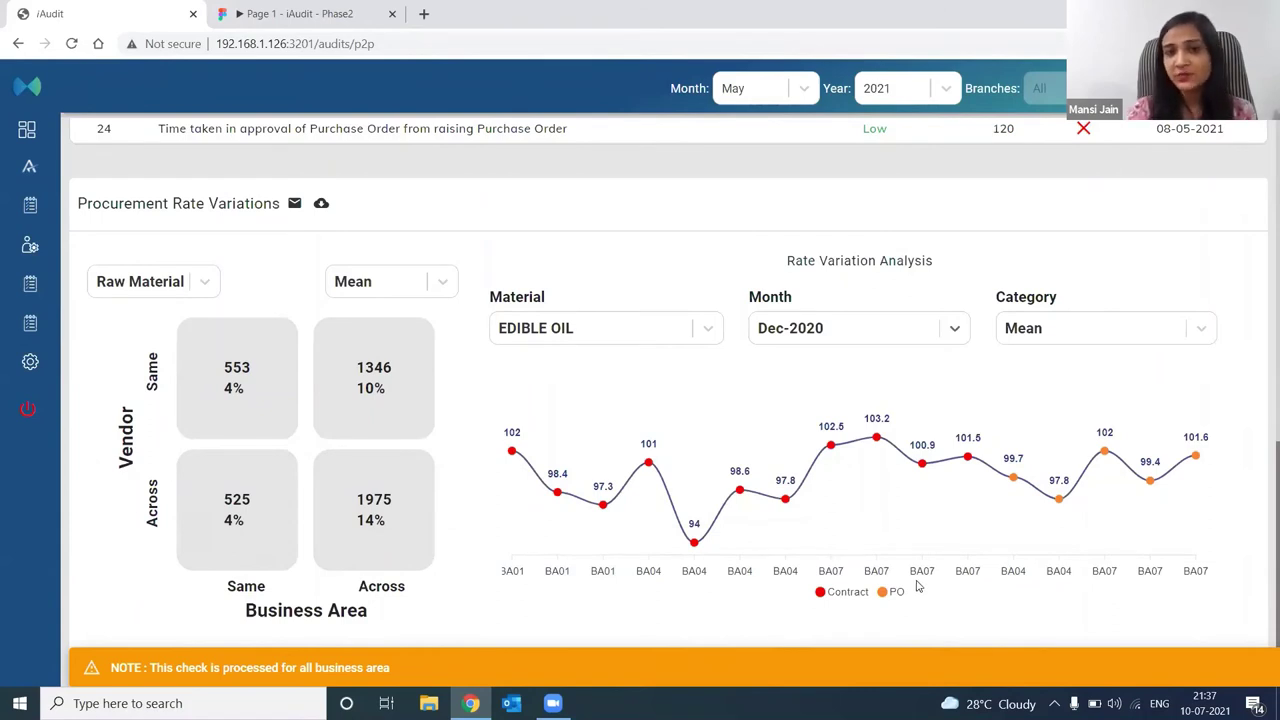
# - Examine the material choices and the Rate Variation Analysis chart for EDIBLE OIL in Dec-2020
pyautogui.click(708, 330)
pyautogui.click(708, 330)
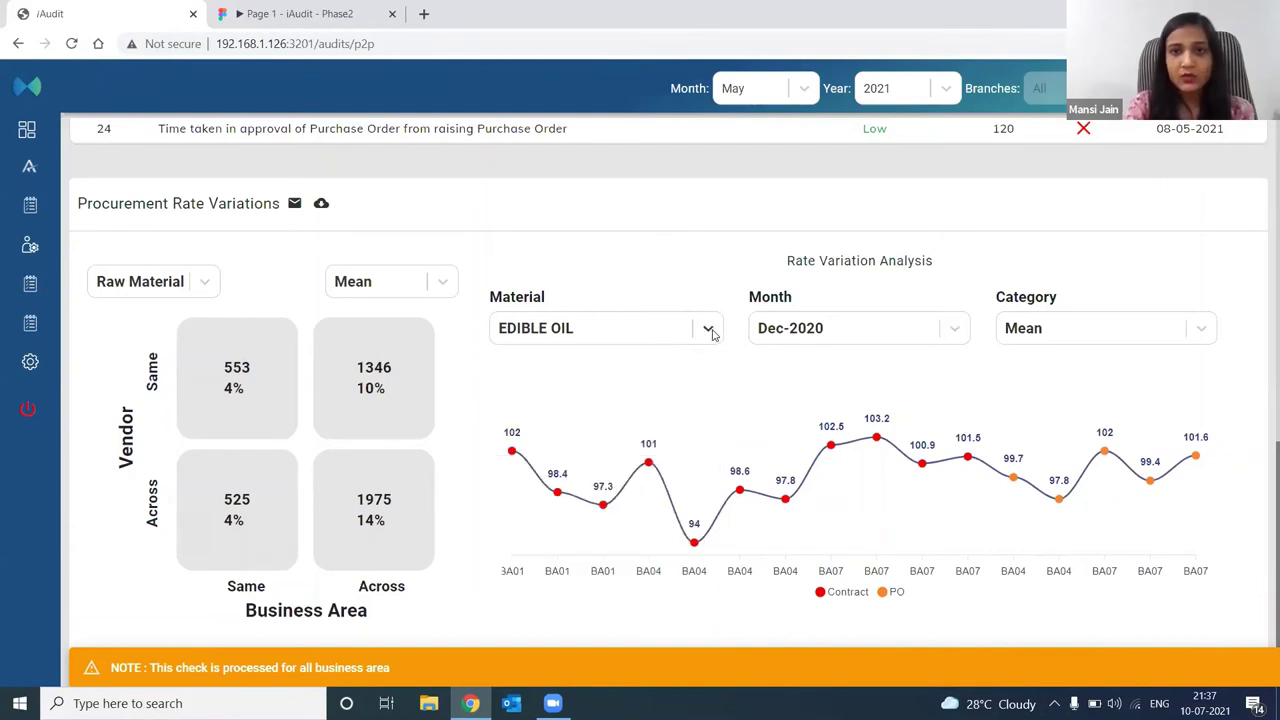
pyautogui.click(956, 338)
pyautogui.click(956, 334)
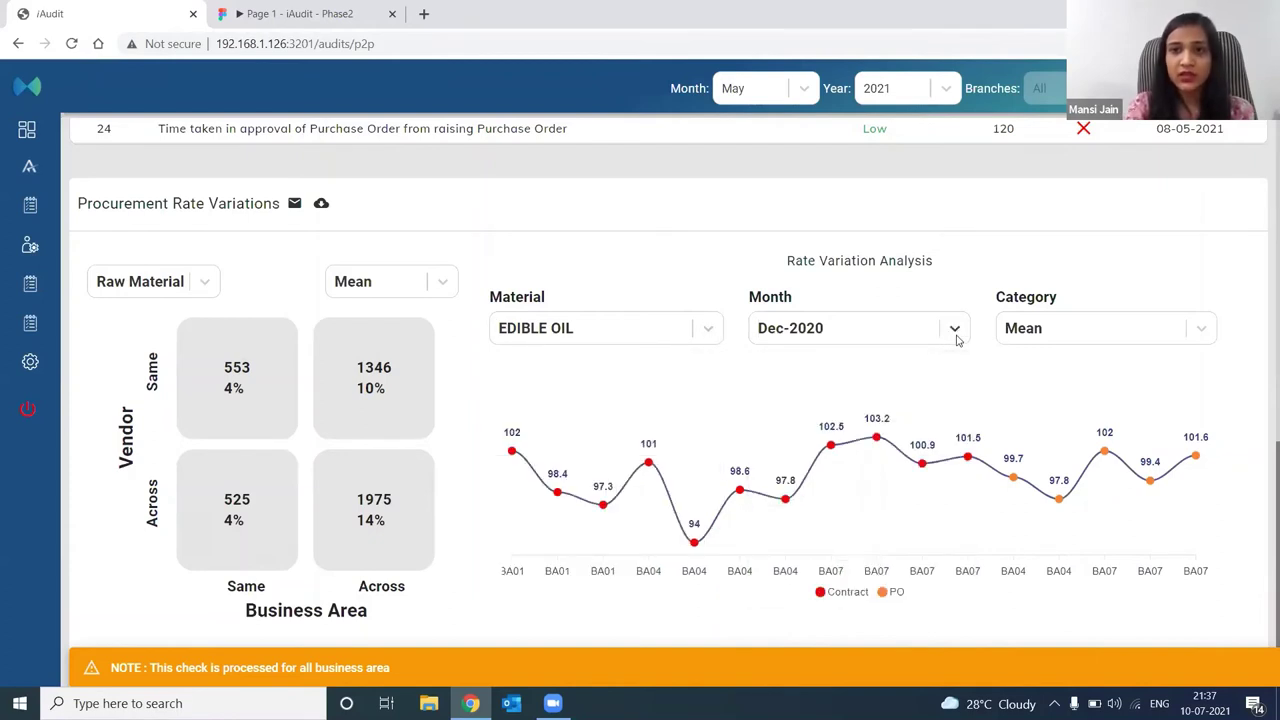
pyautogui.click(722, 325)
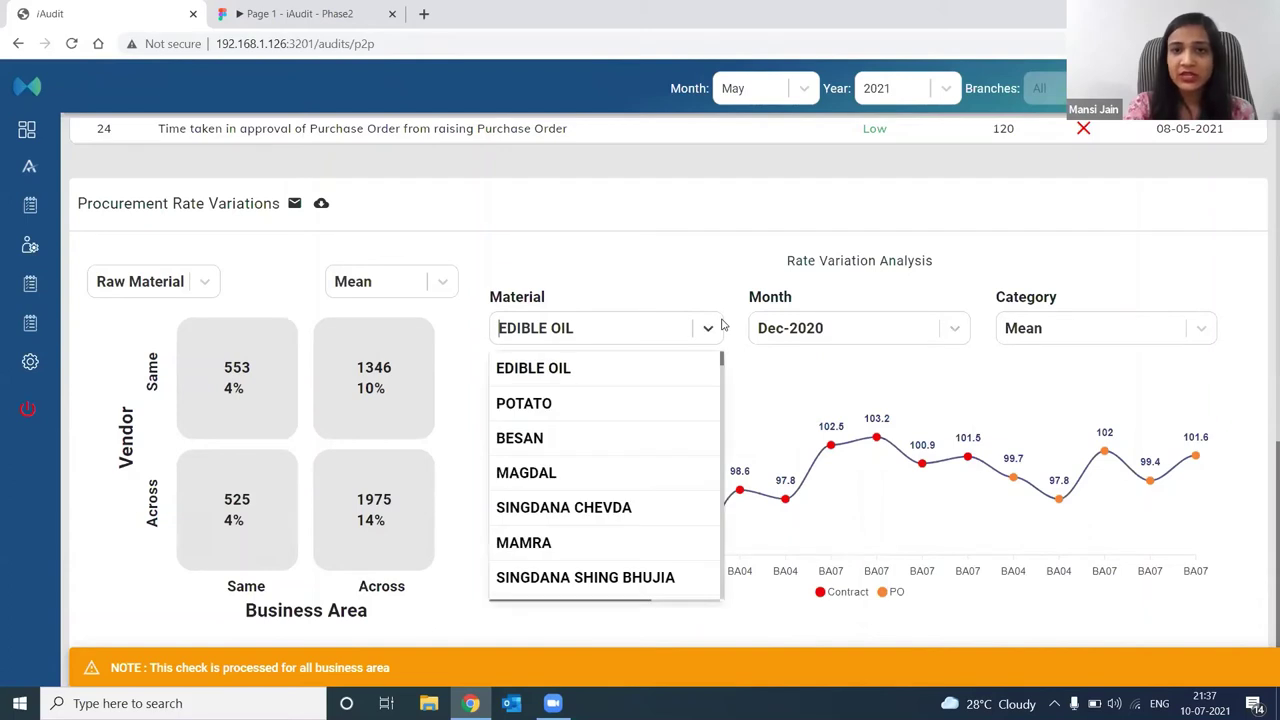
pyautogui.click(689, 282)
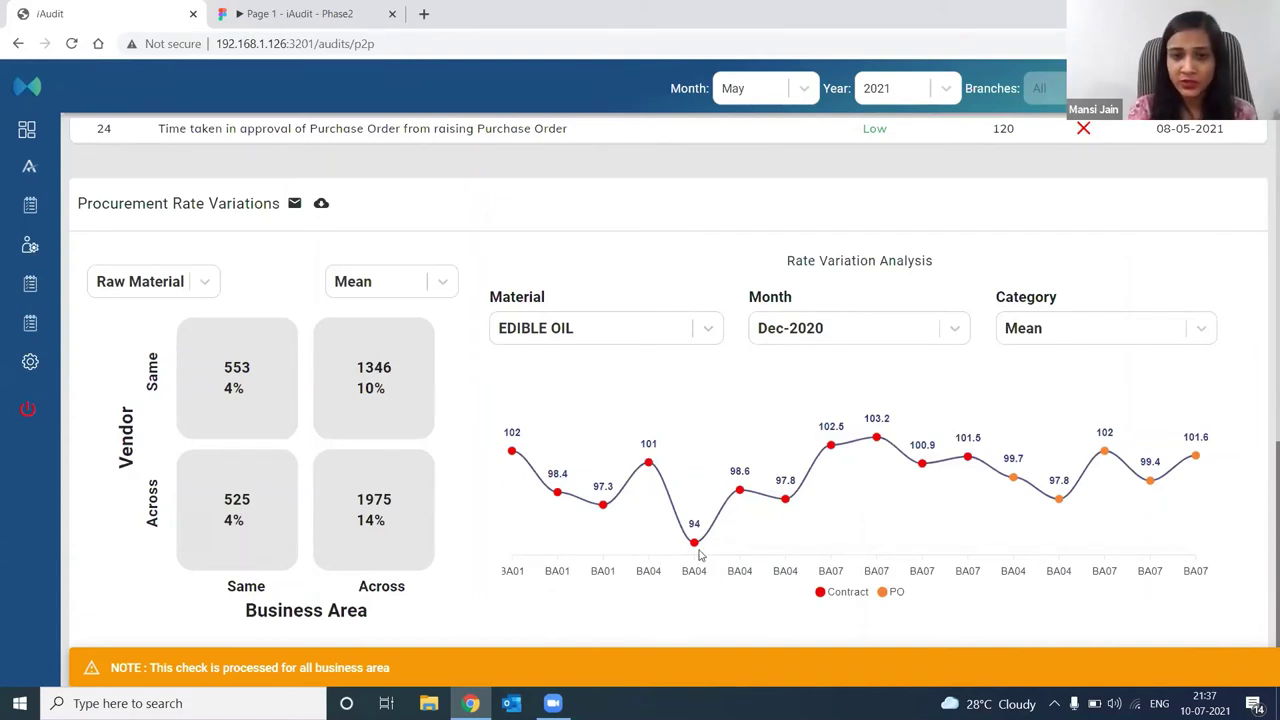
pyautogui.moveTo(696, 553)
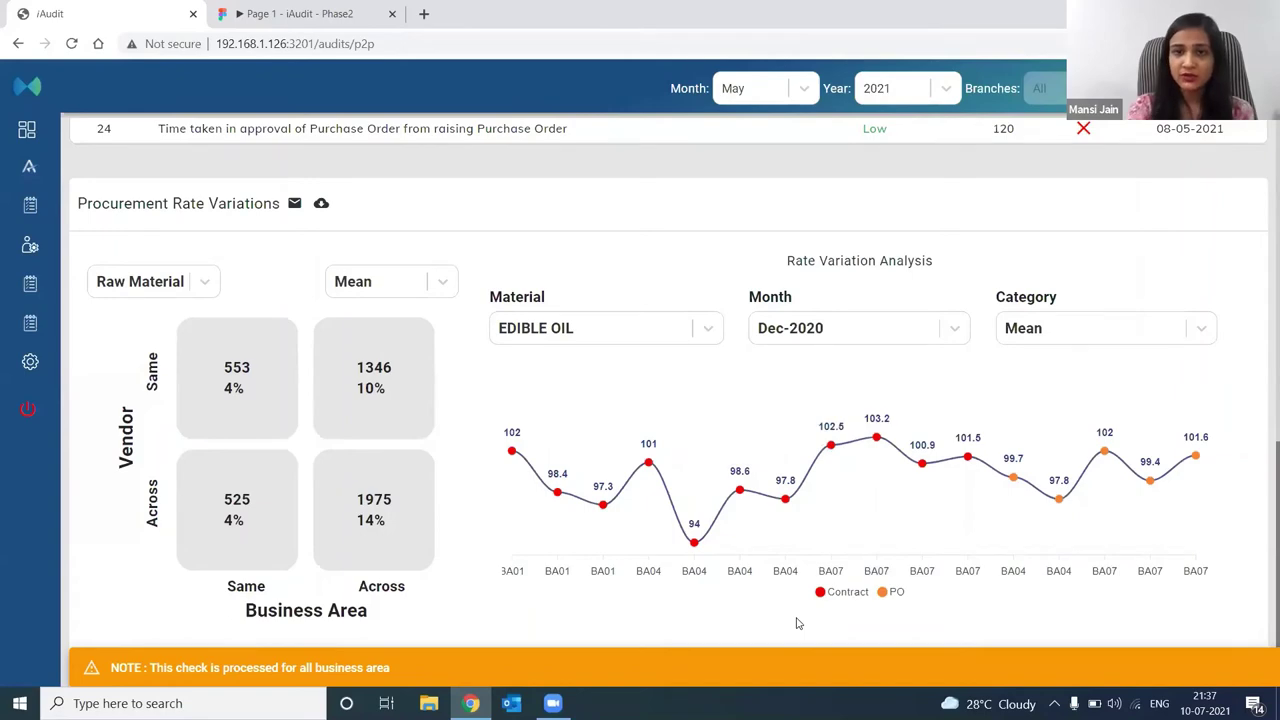
# - Open the Duplicate Vendor Invoices check under Invoice Receipt and bring its duplicate invoice probability summary into view
pyautogui.scroll(5, 734, 420)
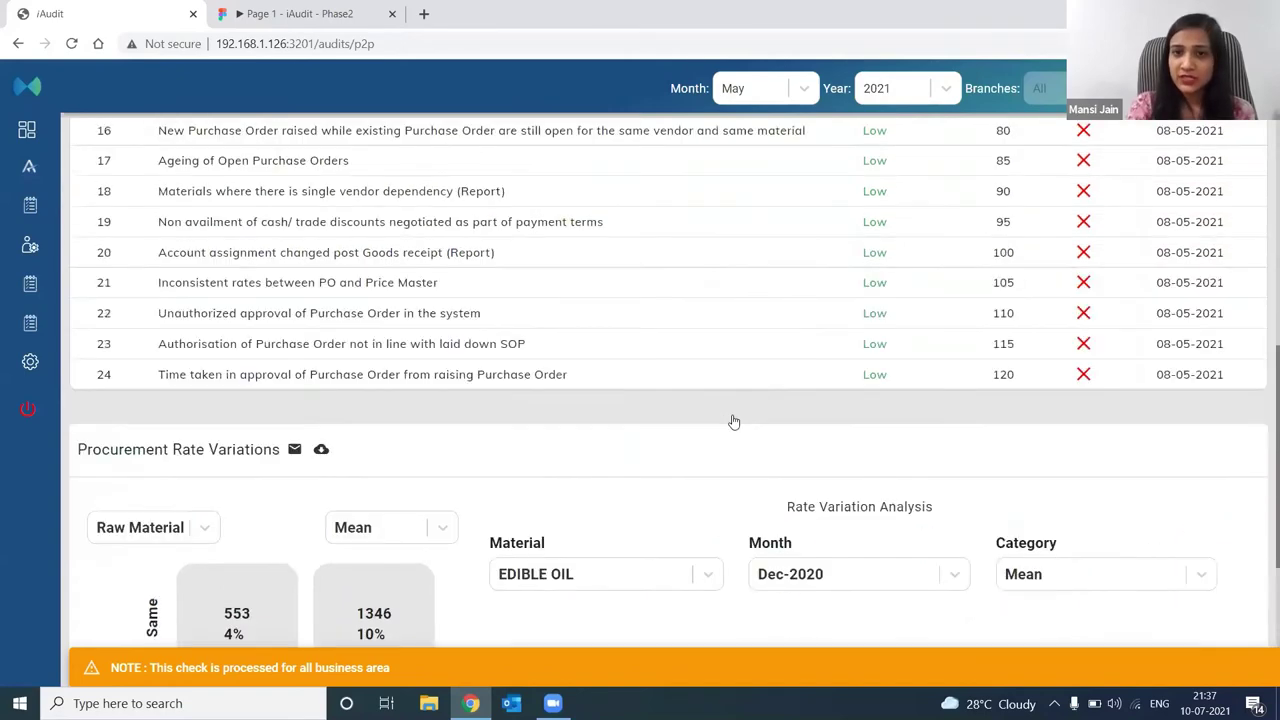
pyautogui.scroll(5, 987, 170)
pyautogui.click(987, 166)
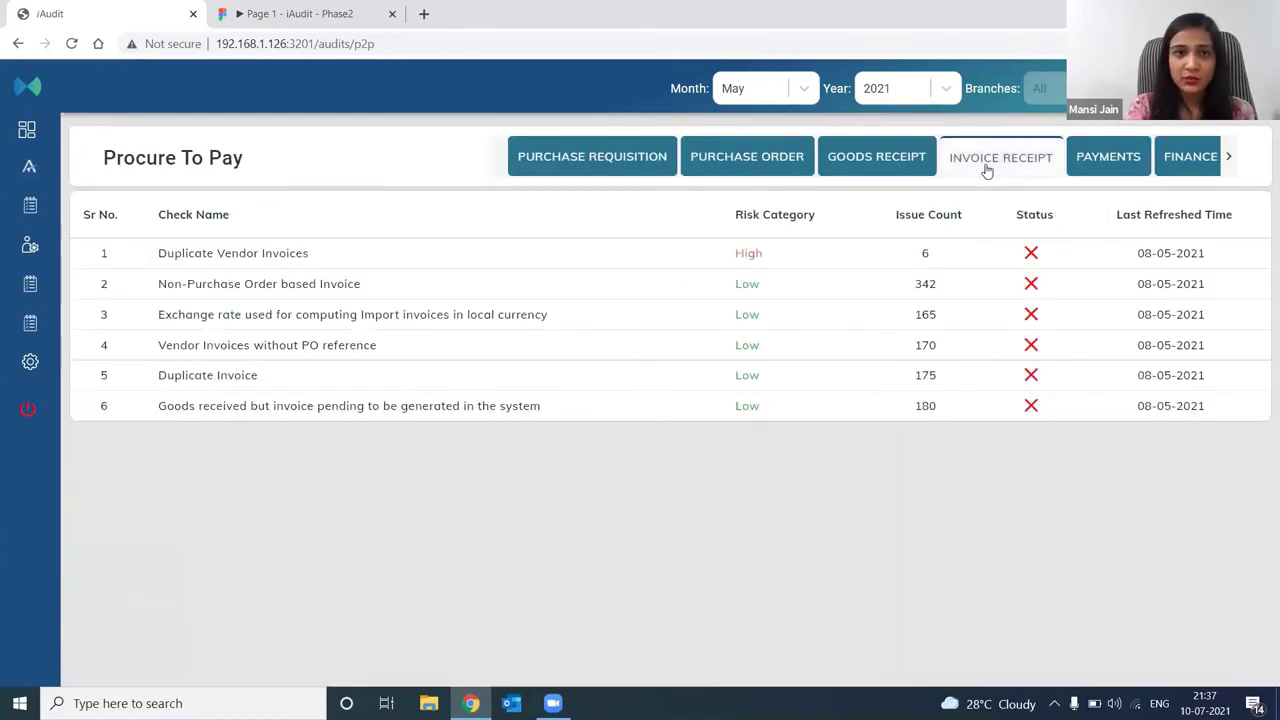
pyautogui.click(466, 262)
pyautogui.scroll(-1, 480, 430)
pyautogui.scroll(-5, 474, 450)
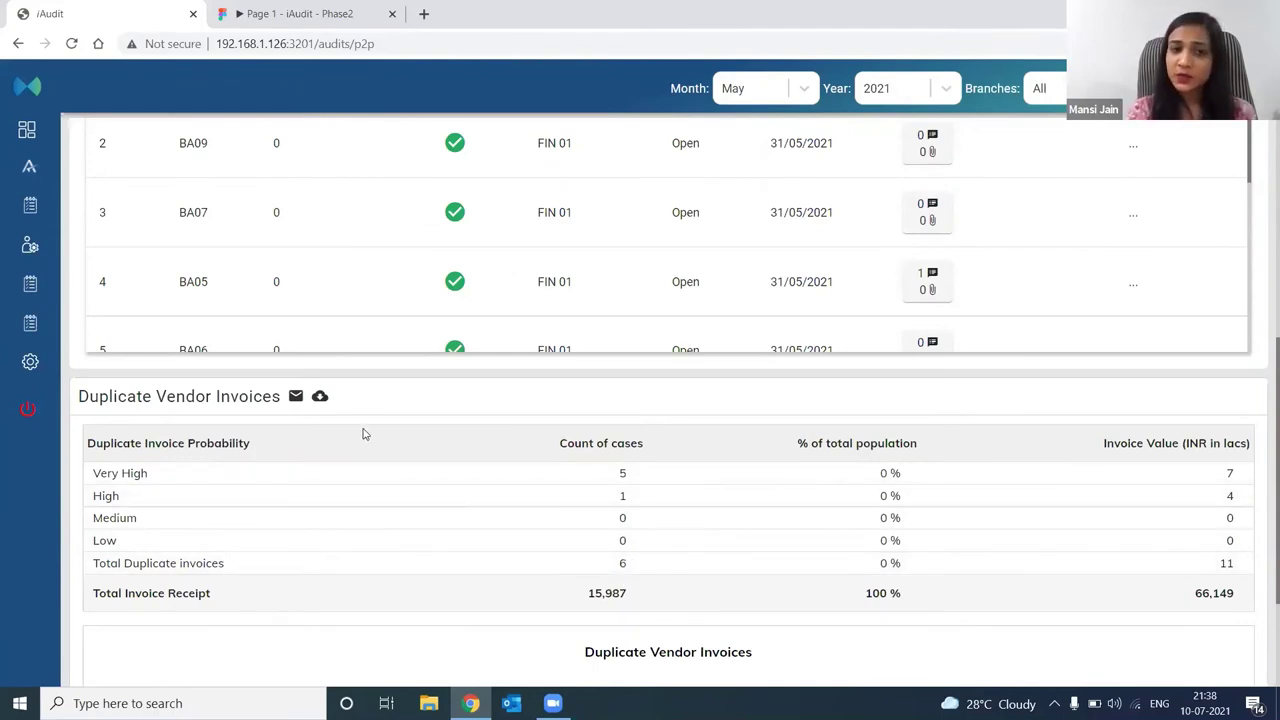
# - Download the Duplicate Vendor Invoices report and open the downloaded file in Excel
pyautogui.click(320, 398)
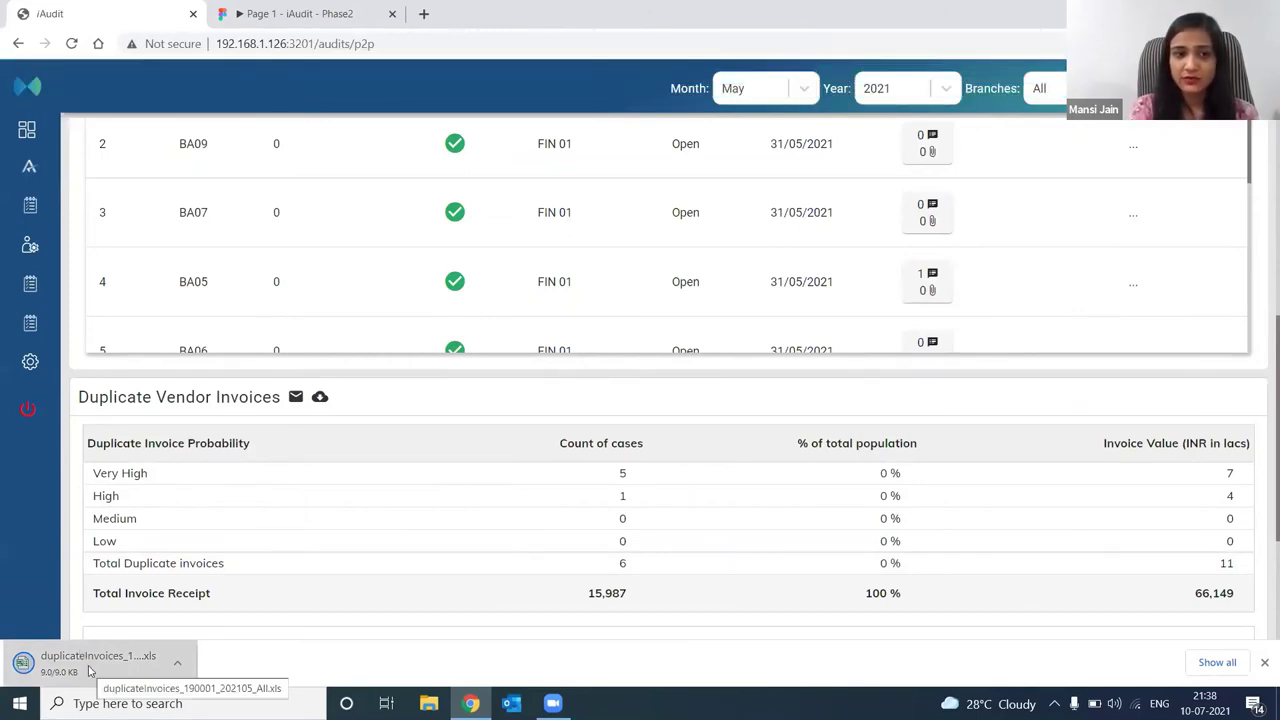
pyautogui.click(90, 665)
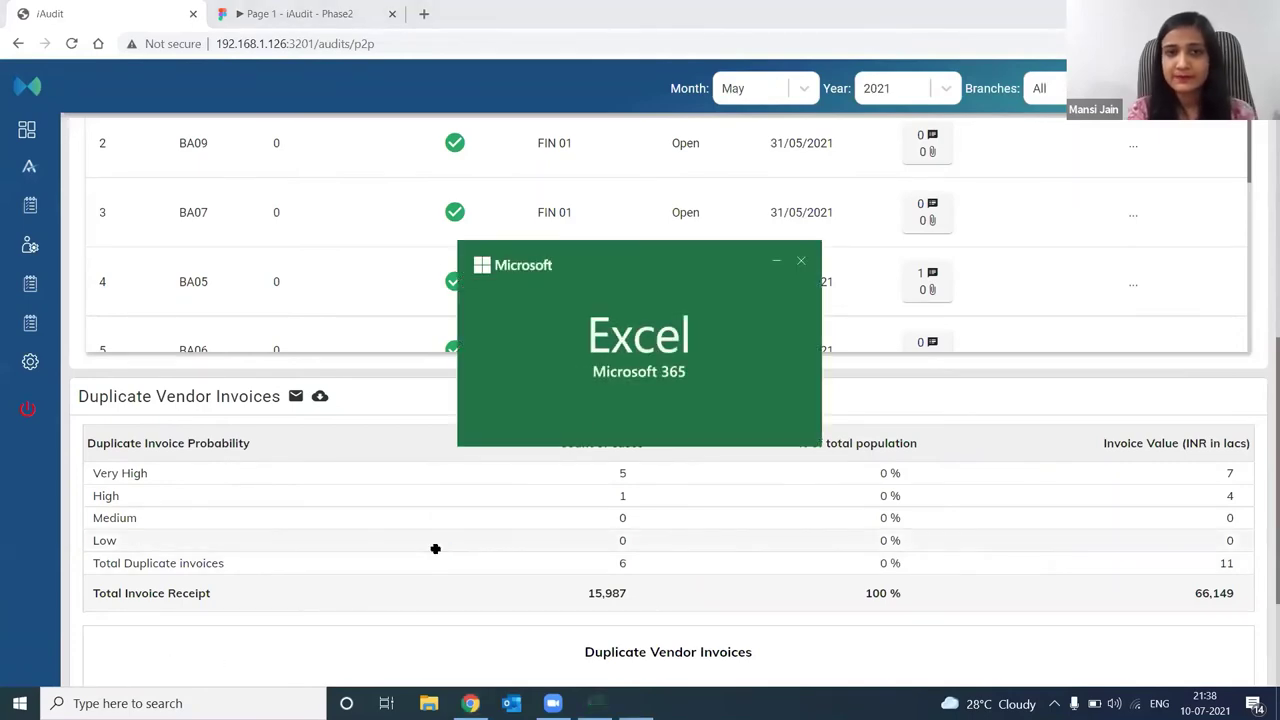
# - Compare the first pair of duplicate invoice rows, including their PO number and PO item
pyautogui.press('Right')
pyautogui.press('Right')
pyautogui.press('Down')
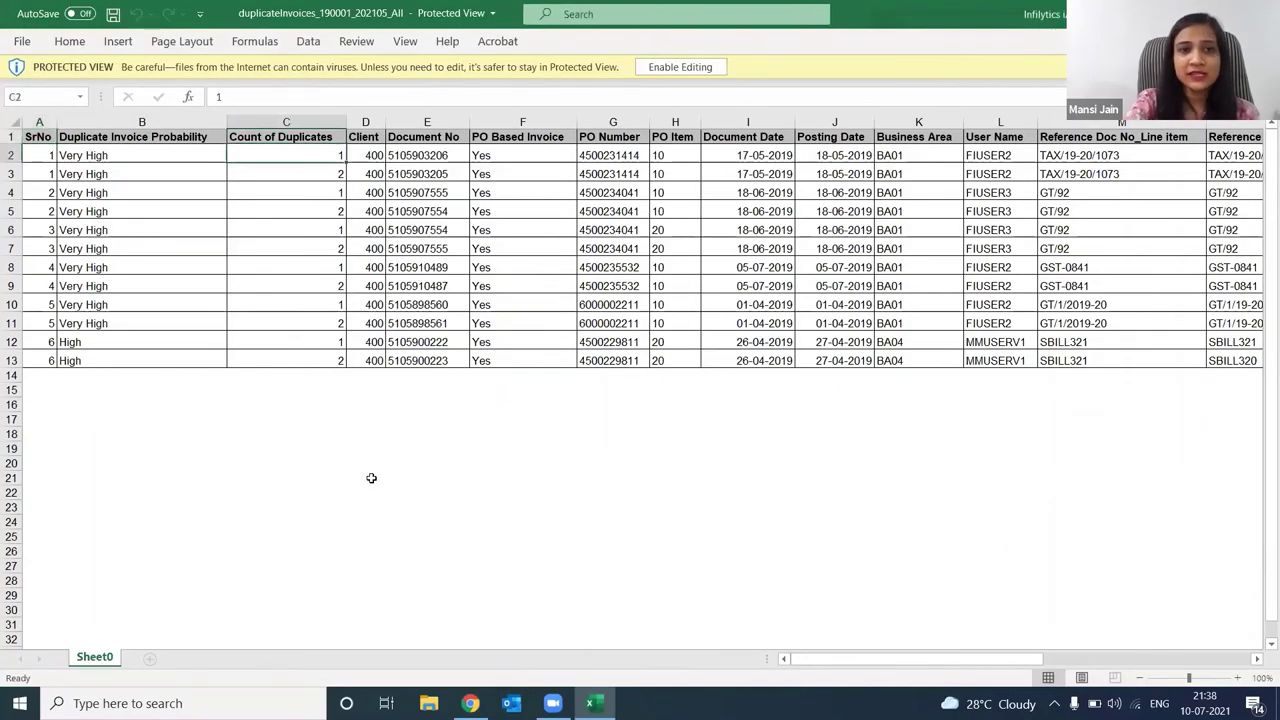
pyautogui.hotkey('shift', 'Down')
pyautogui.hotkey('ctrl', 'shift', 'Right')
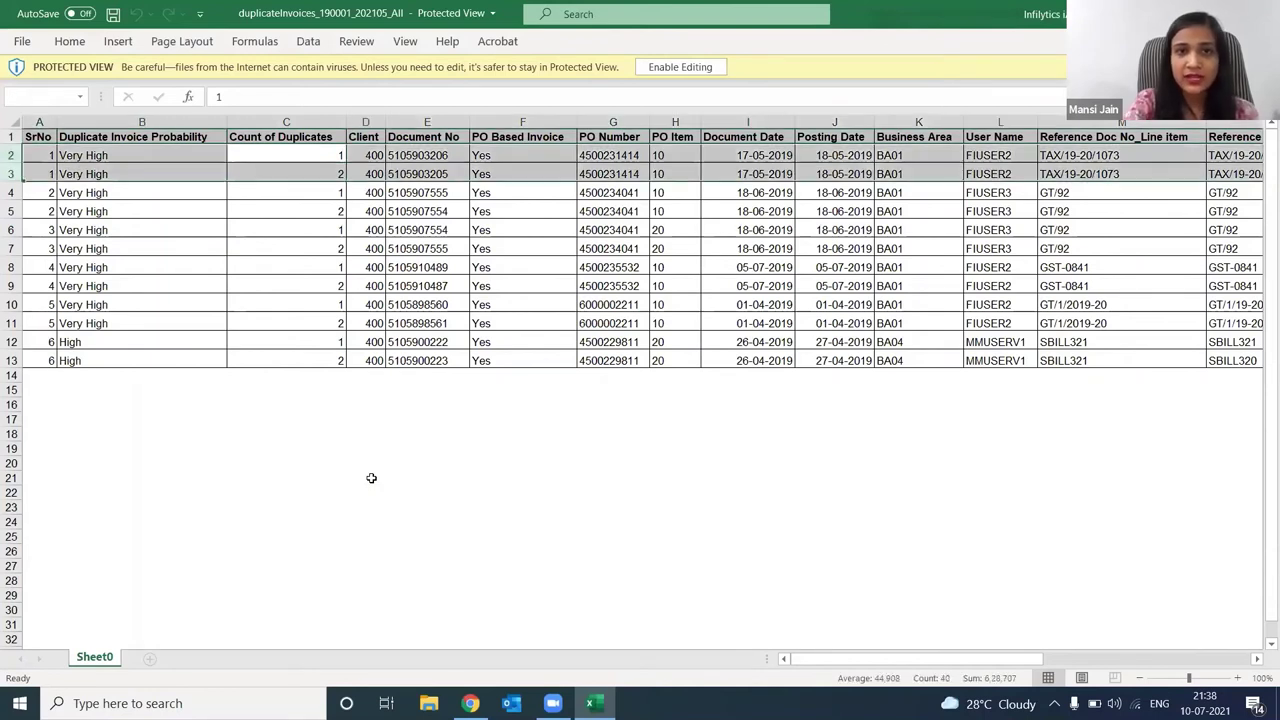
pyautogui.press('Right')
pyautogui.press('Right')
pyautogui.press('Right')
pyautogui.press('Right')
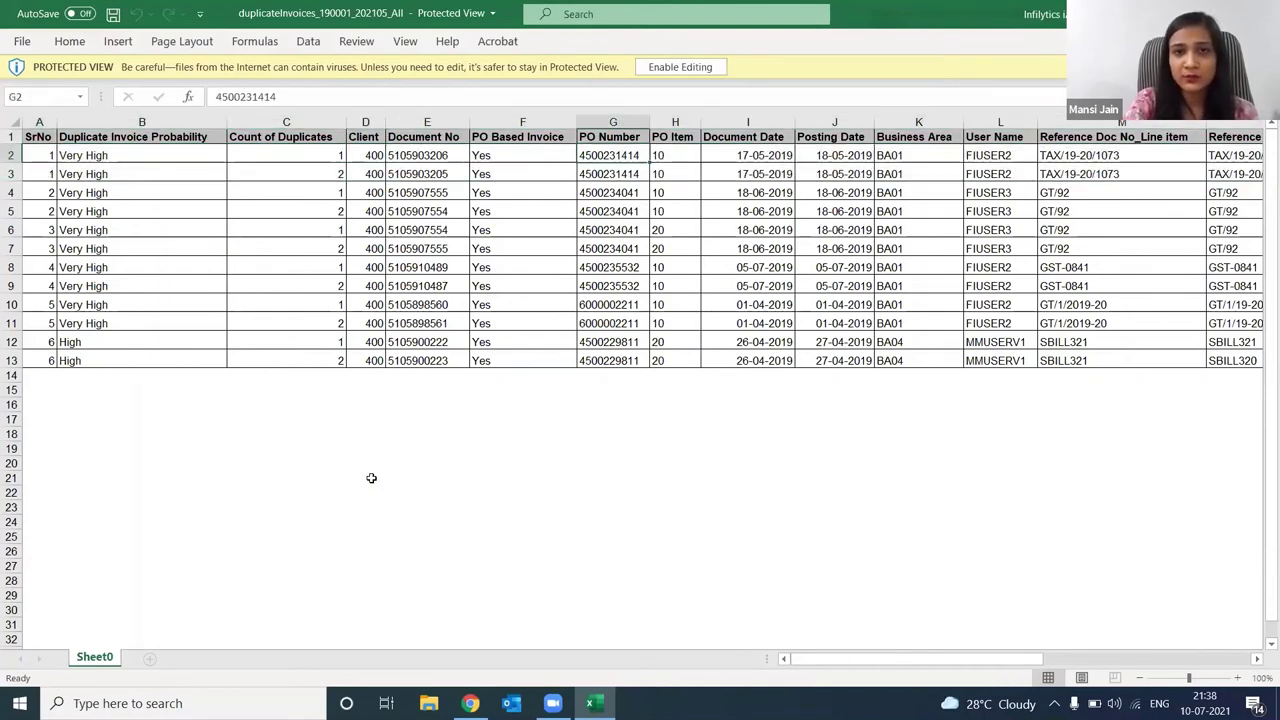
pyautogui.hotkey('shift', 'Down')
pyautogui.hotkey('shift', 'Right')
pyautogui.press('Right')
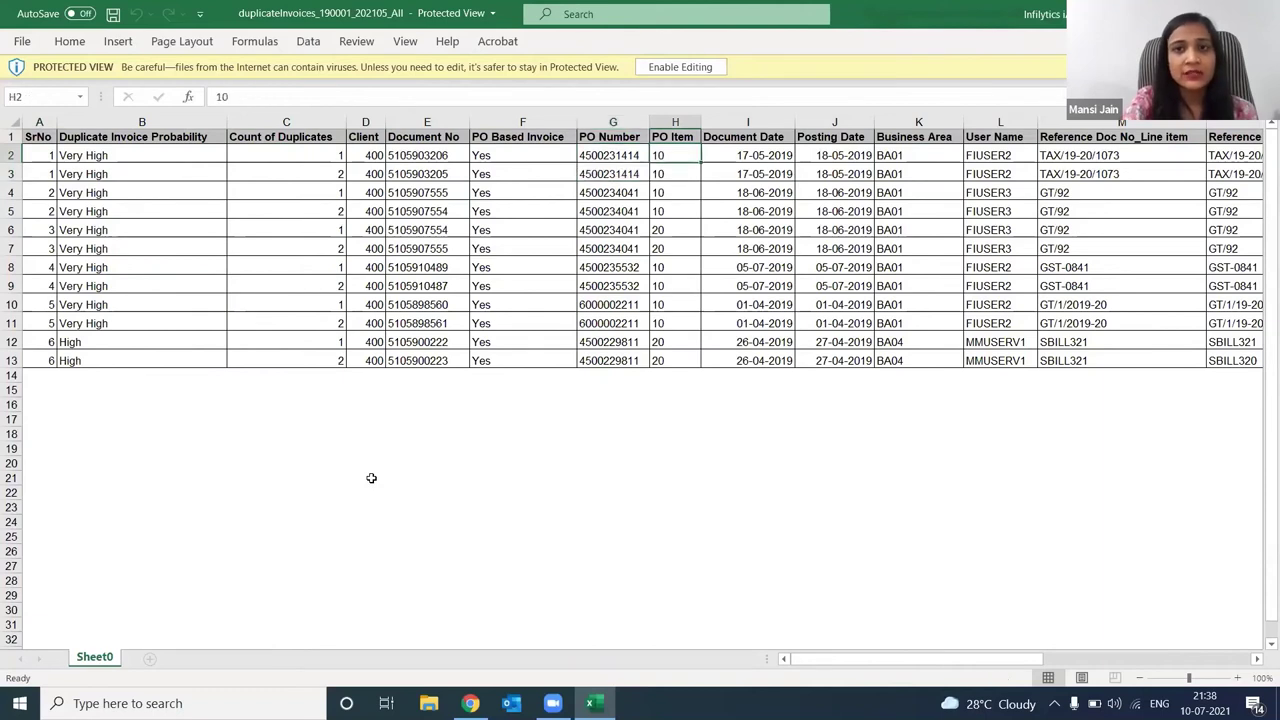
# - Compare the same pair's dates, user name, reference document numbers, vendor, status, currency and invoice value
pyautogui.press('Right')
pyautogui.press('Right')
pyautogui.press('Right')
pyautogui.press('Right')
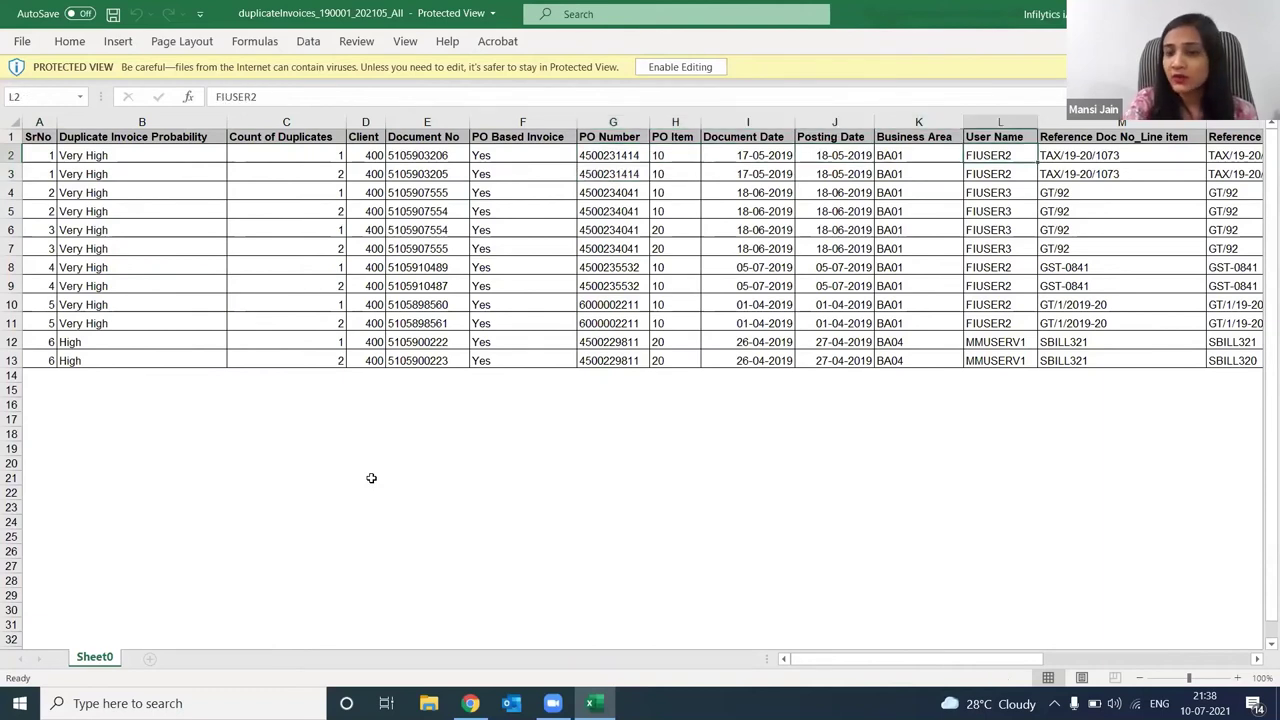
pyautogui.press('Right')
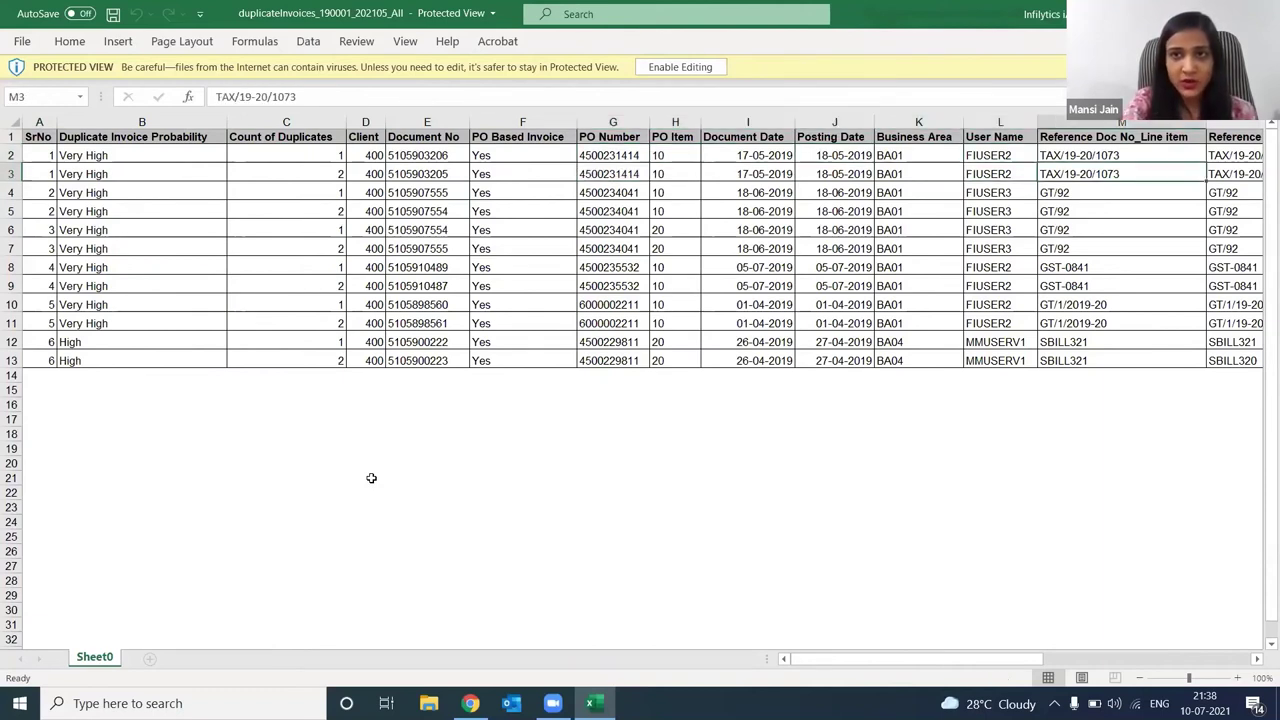
pyautogui.hotkey('shift', 'Down')
pyautogui.press('Right')
pyautogui.press('Right')
pyautogui.press('Right')
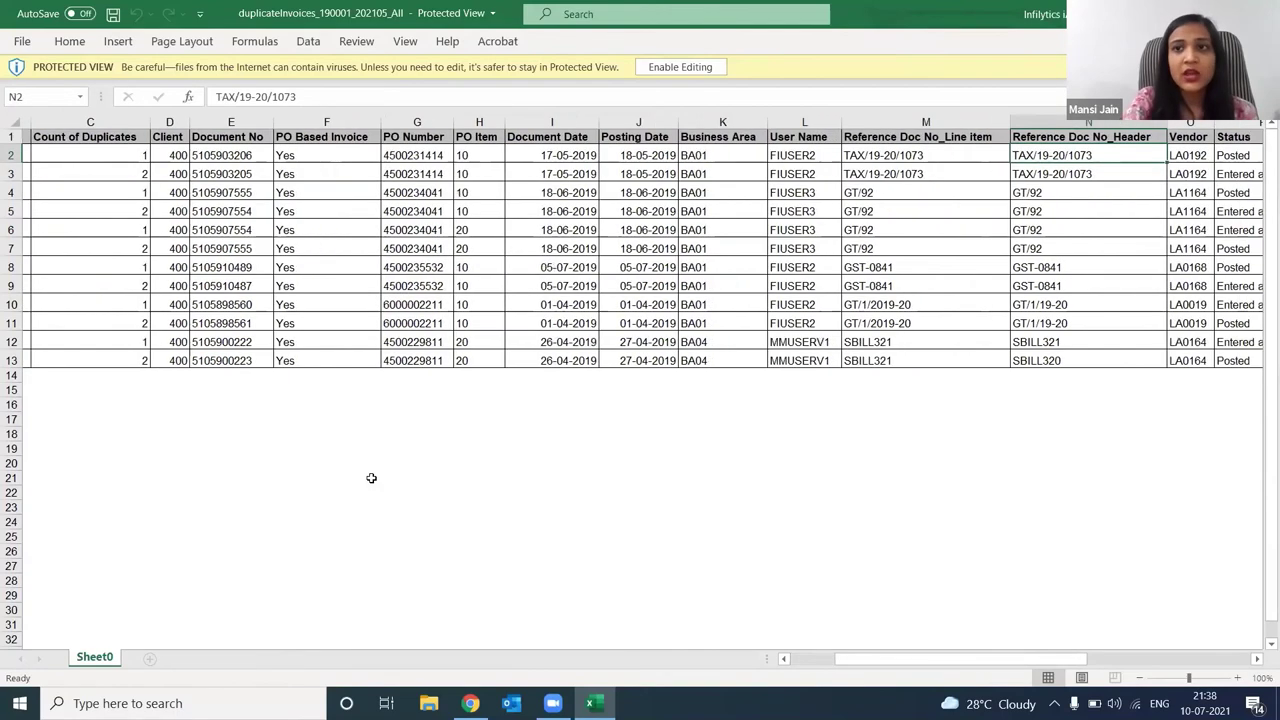
pyautogui.press('Right')
pyautogui.press('Right')
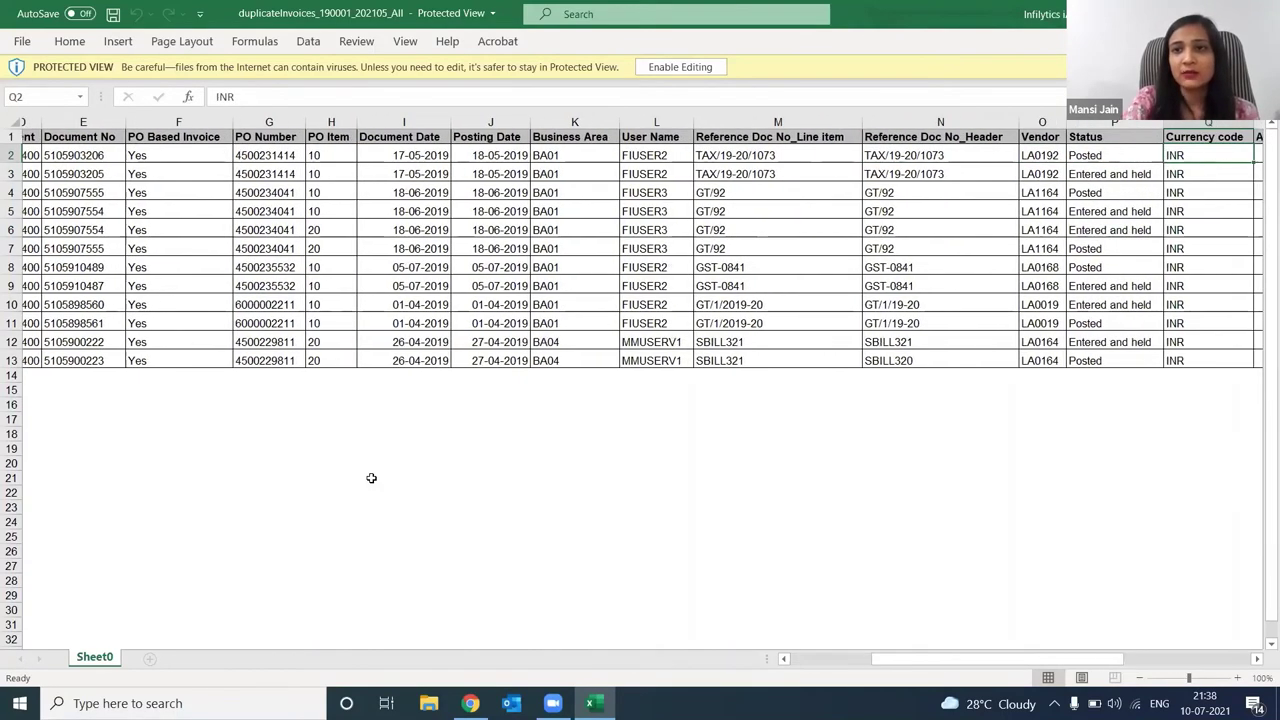
pyautogui.press('Right')
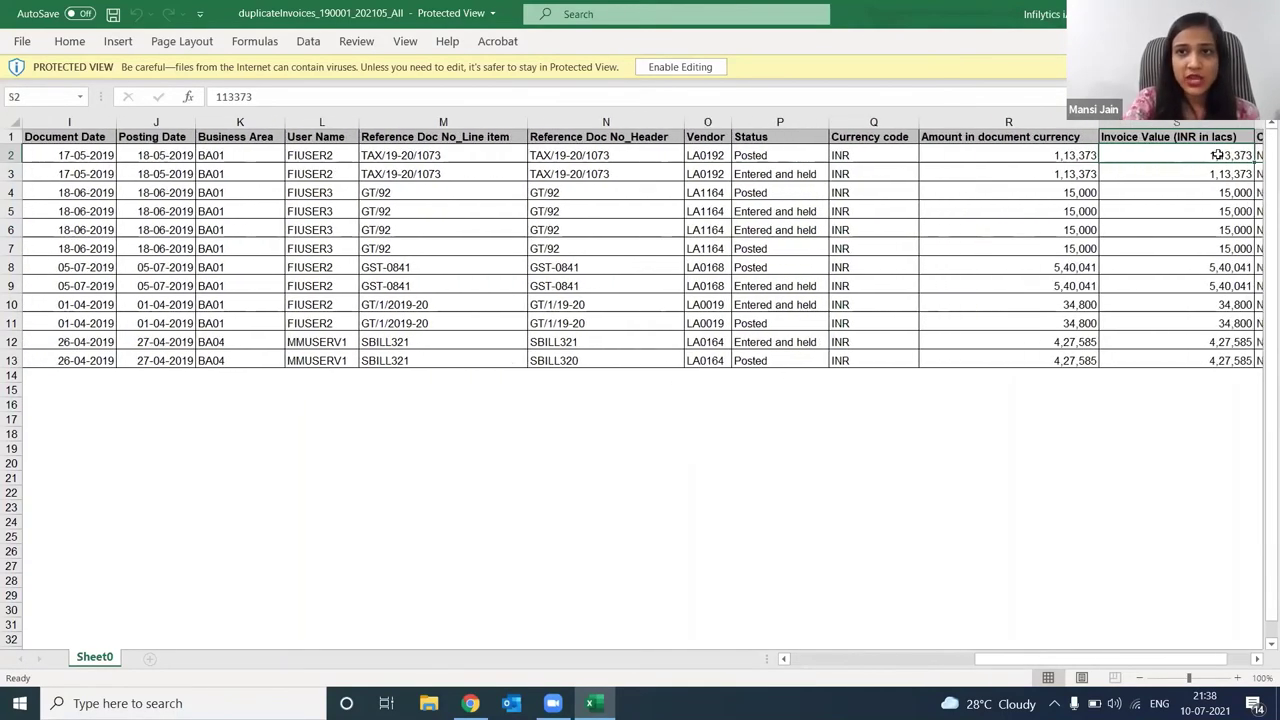
# - Switch back to iAudit, review the mail draft for Duplicate Vendor Invoices with its attachments, and discard it
pyautogui.hotkey('alt', 'Tab')
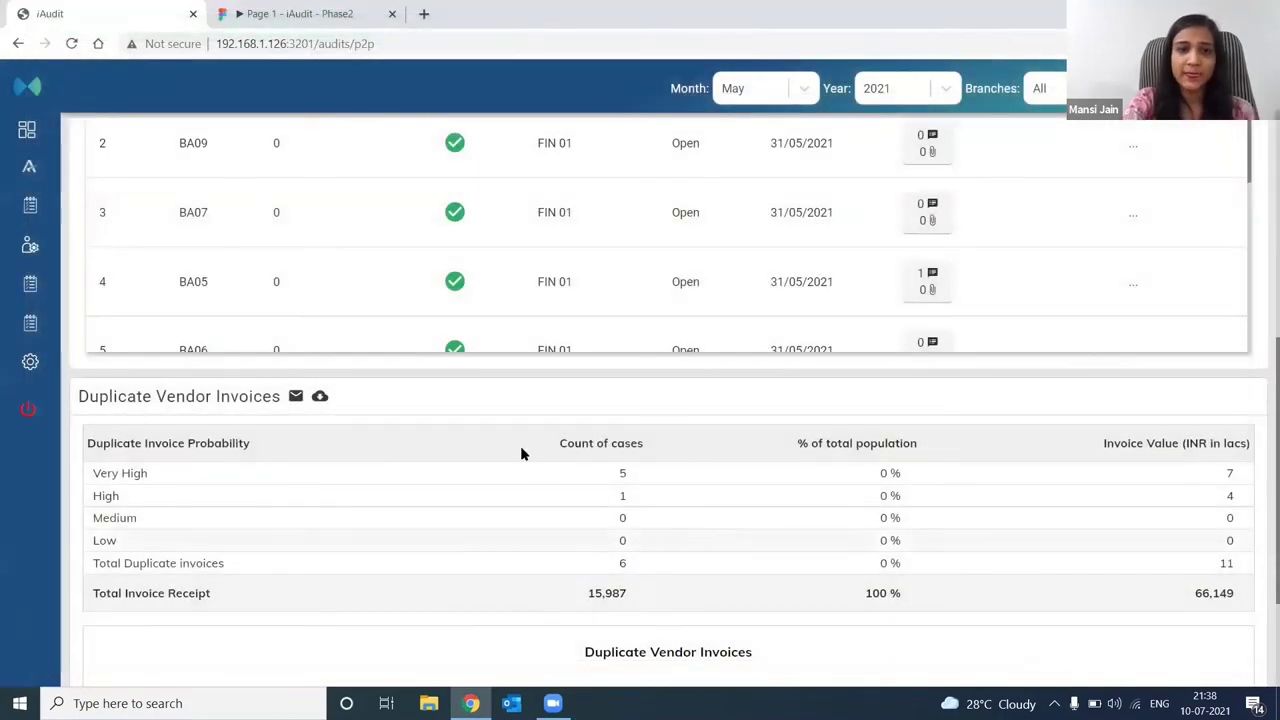
pyautogui.scroll(1, 523, 453)
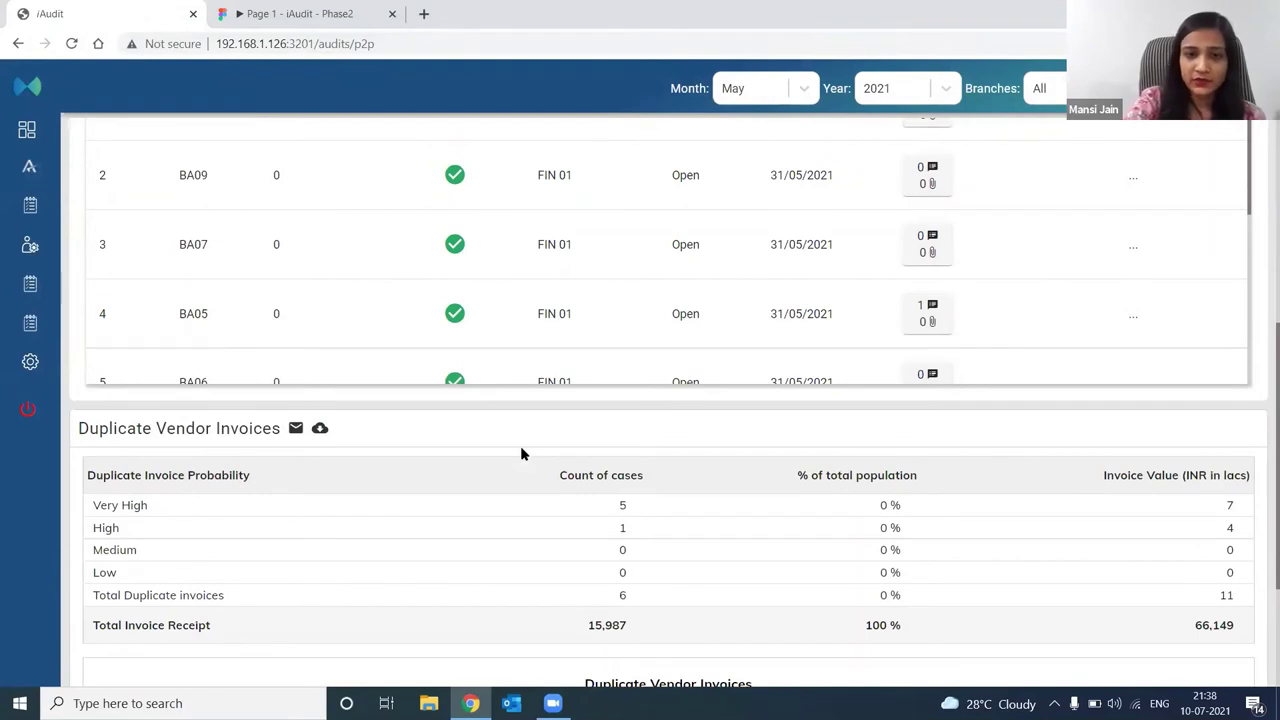
pyautogui.scroll(-1, 523, 453)
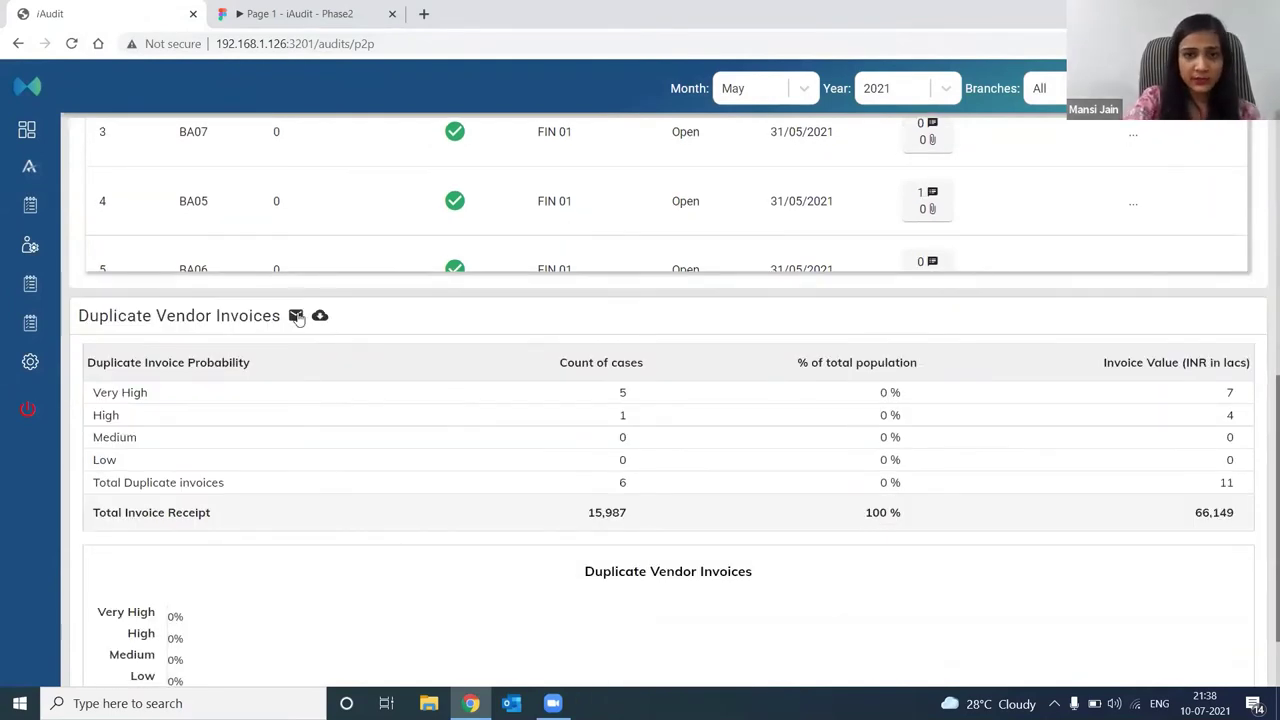
pyautogui.click(296, 316)
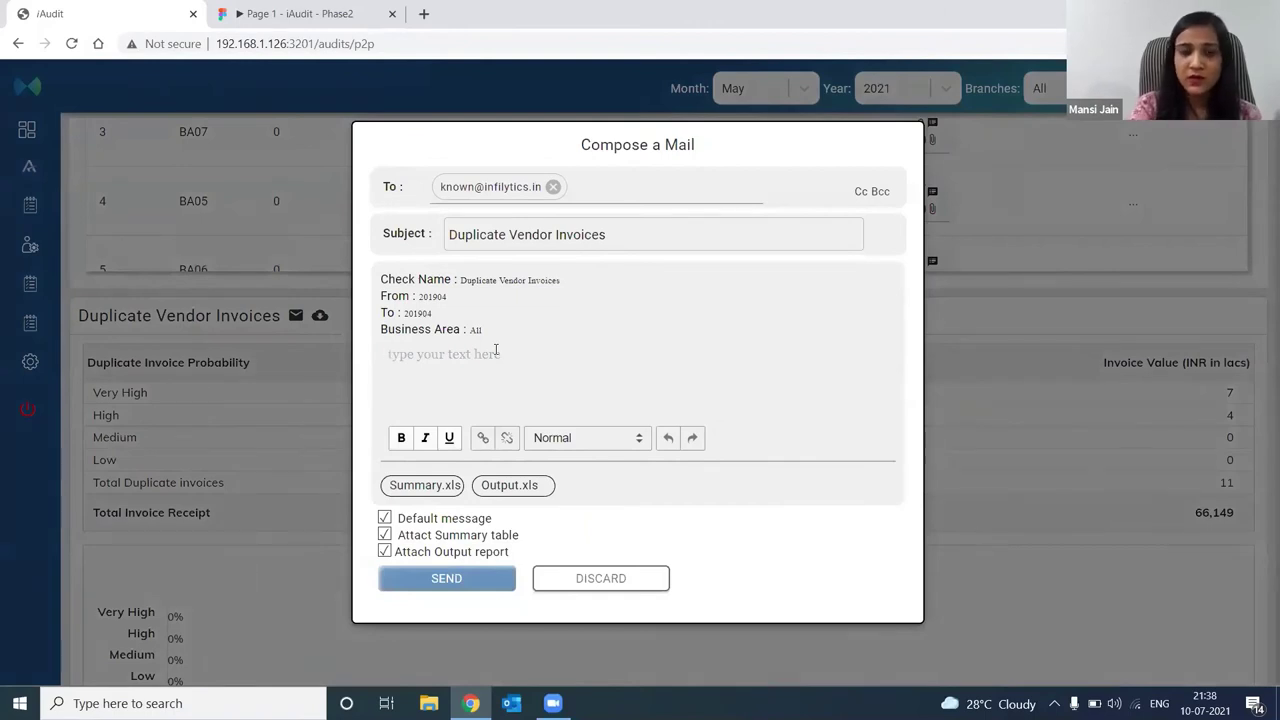
pyautogui.click(495, 350)
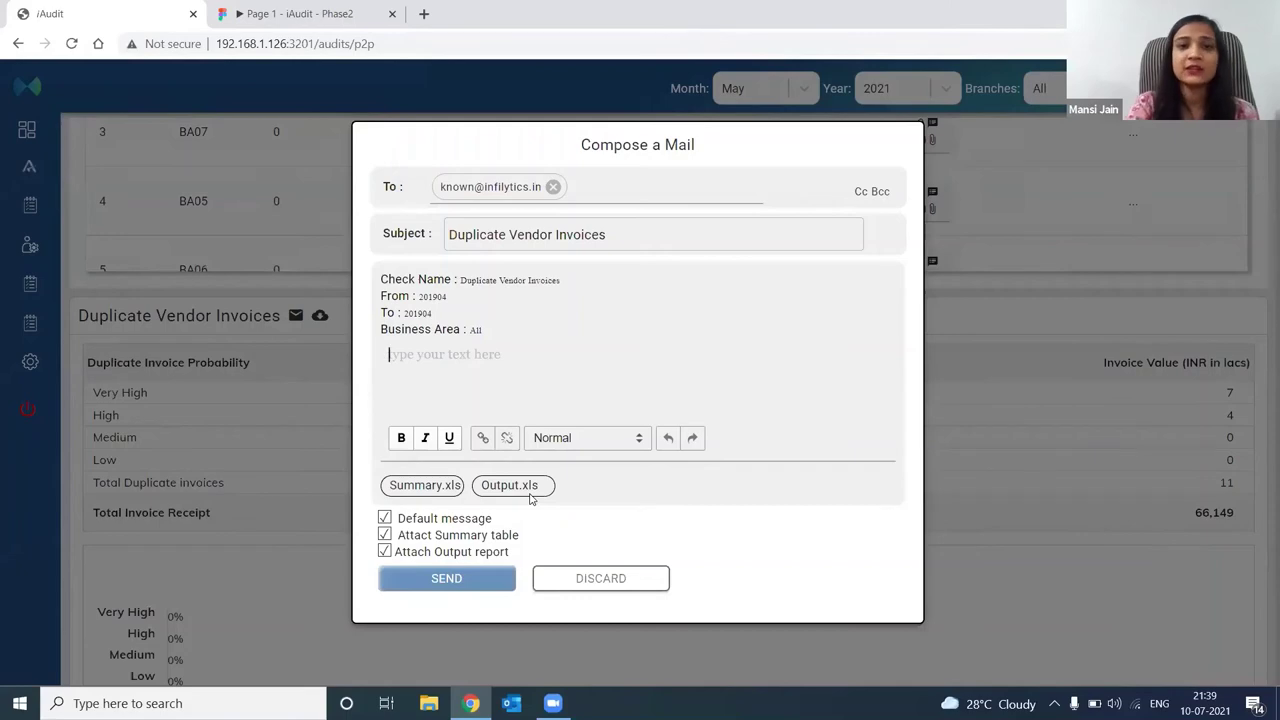
pyautogui.click(590, 585)
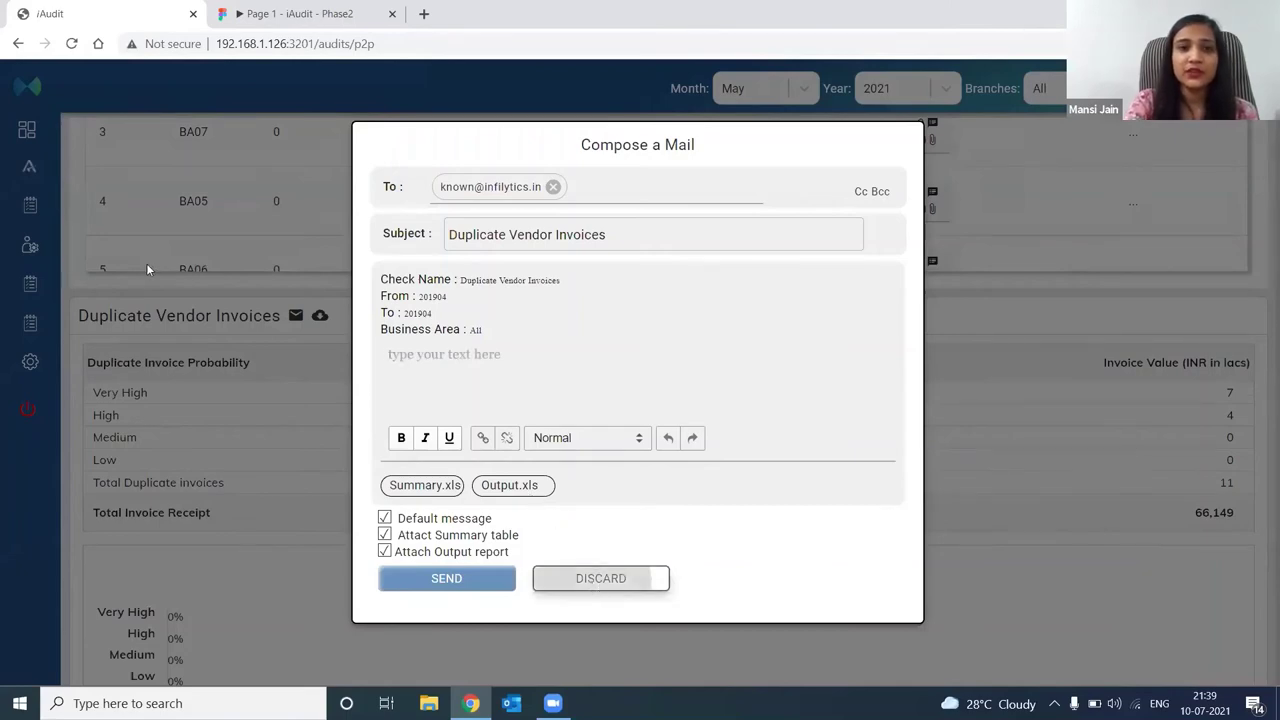
# - Open the Procure To Pay action page and show its Invoice Receipt checks
pyautogui.scroll(5, 45, 96)
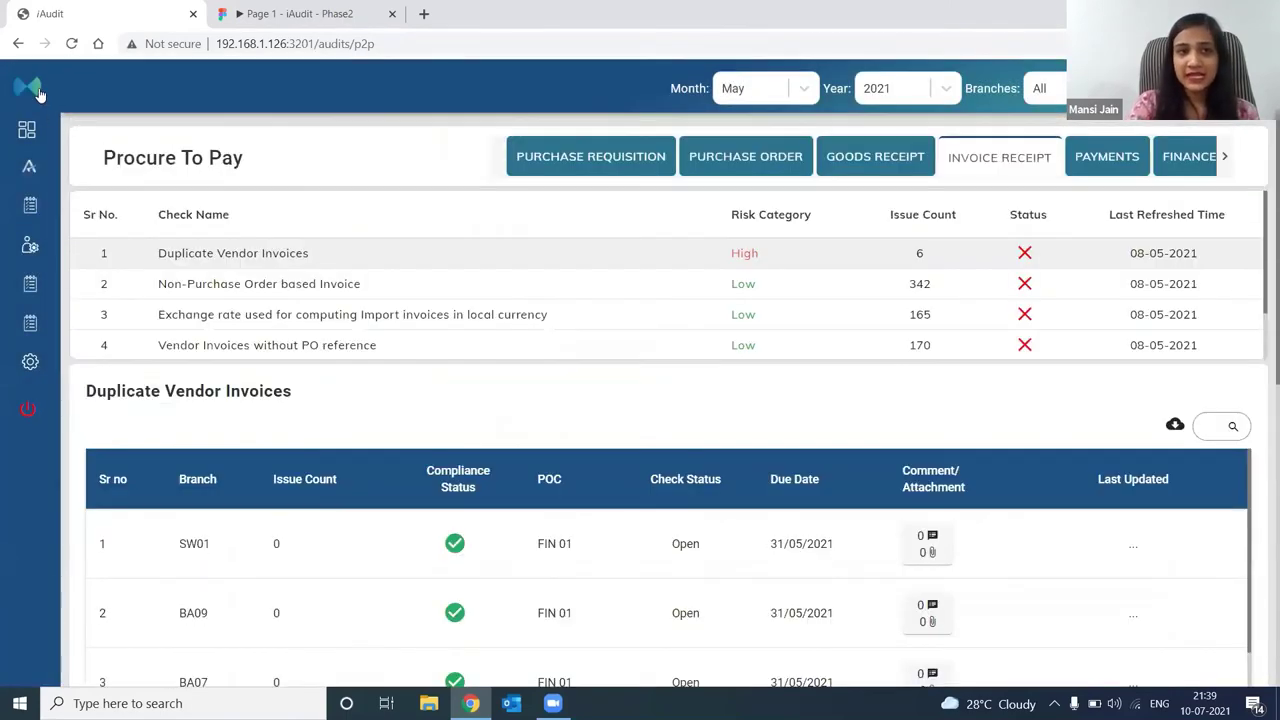
pyautogui.click(38, 92)
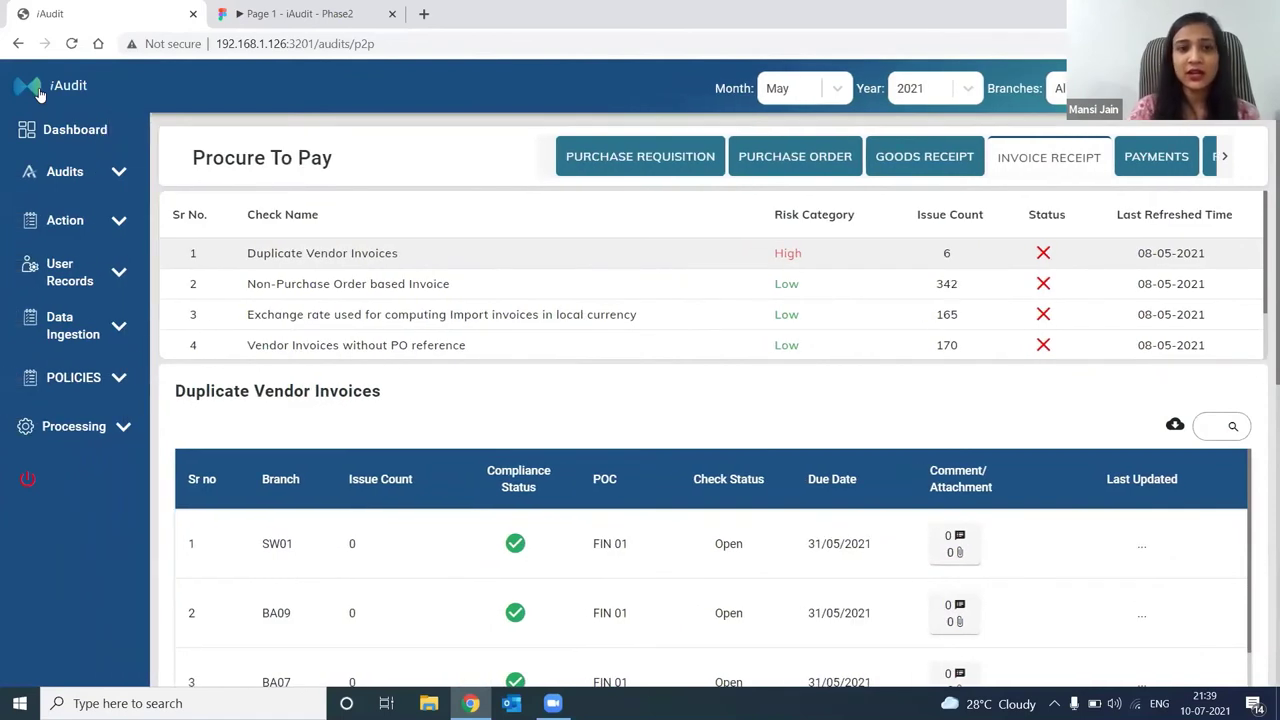
pyautogui.click(70, 229)
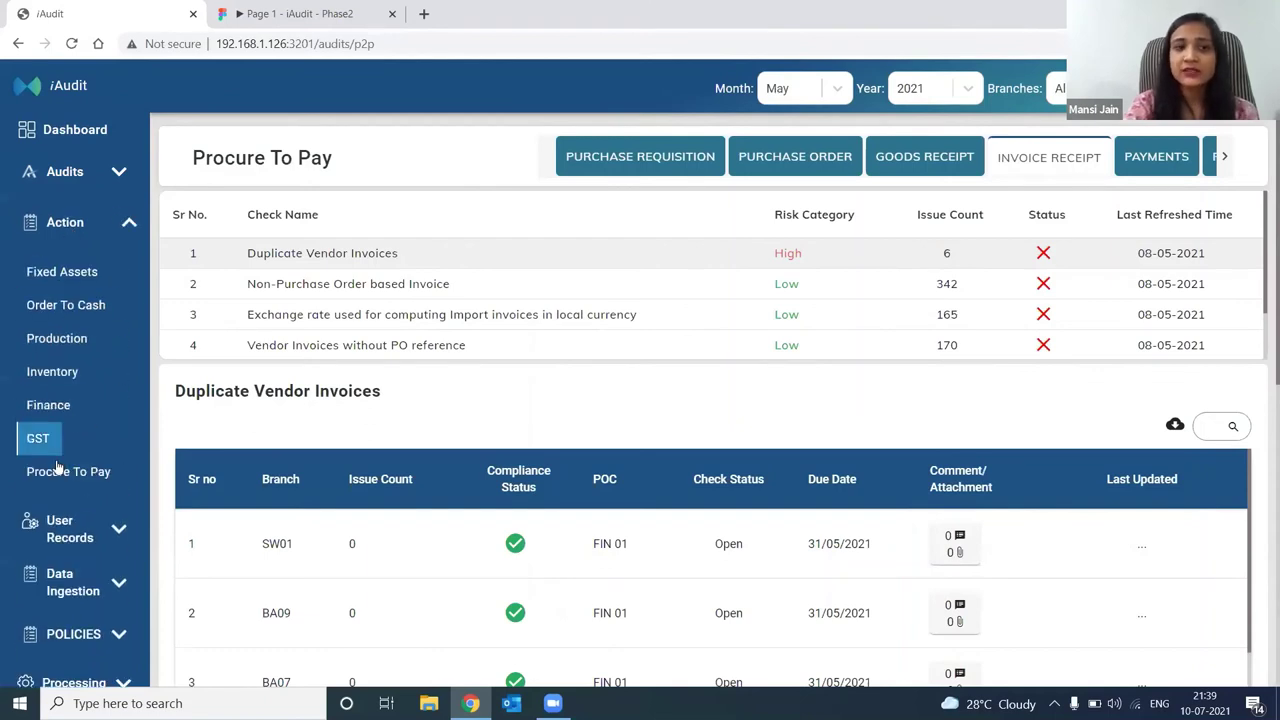
pyautogui.click(60, 470)
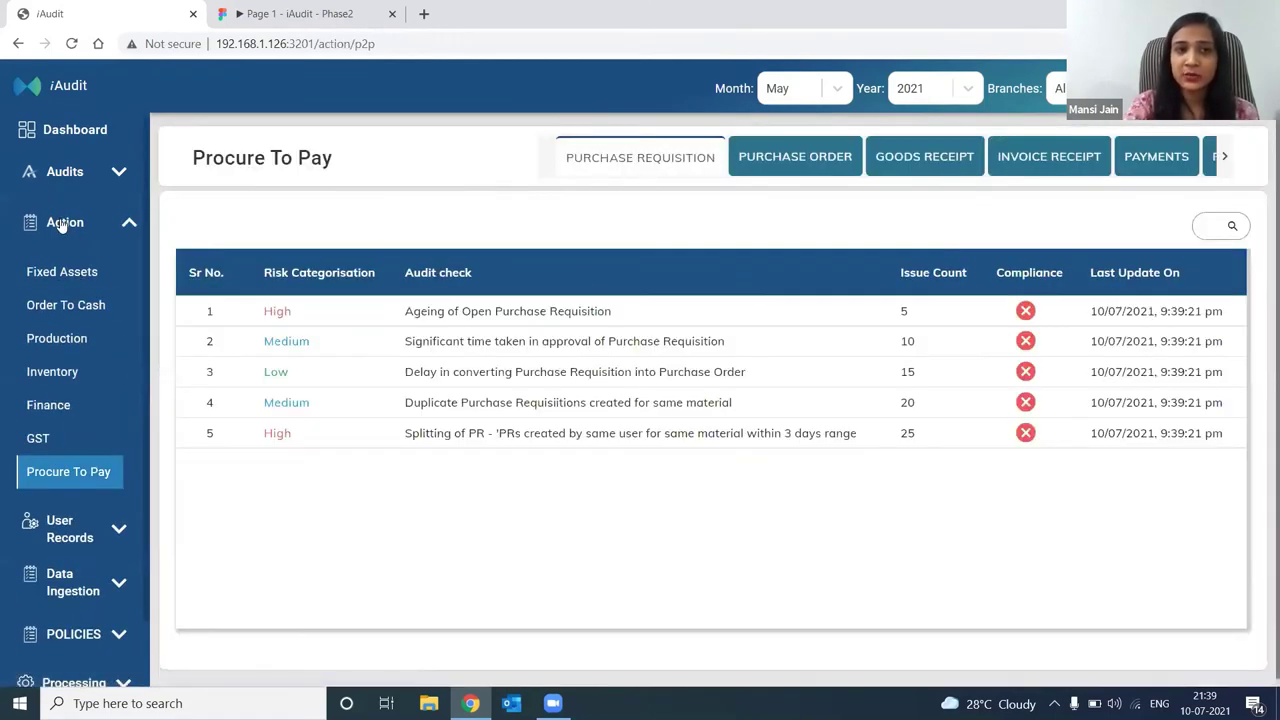
pyautogui.click(62, 224)
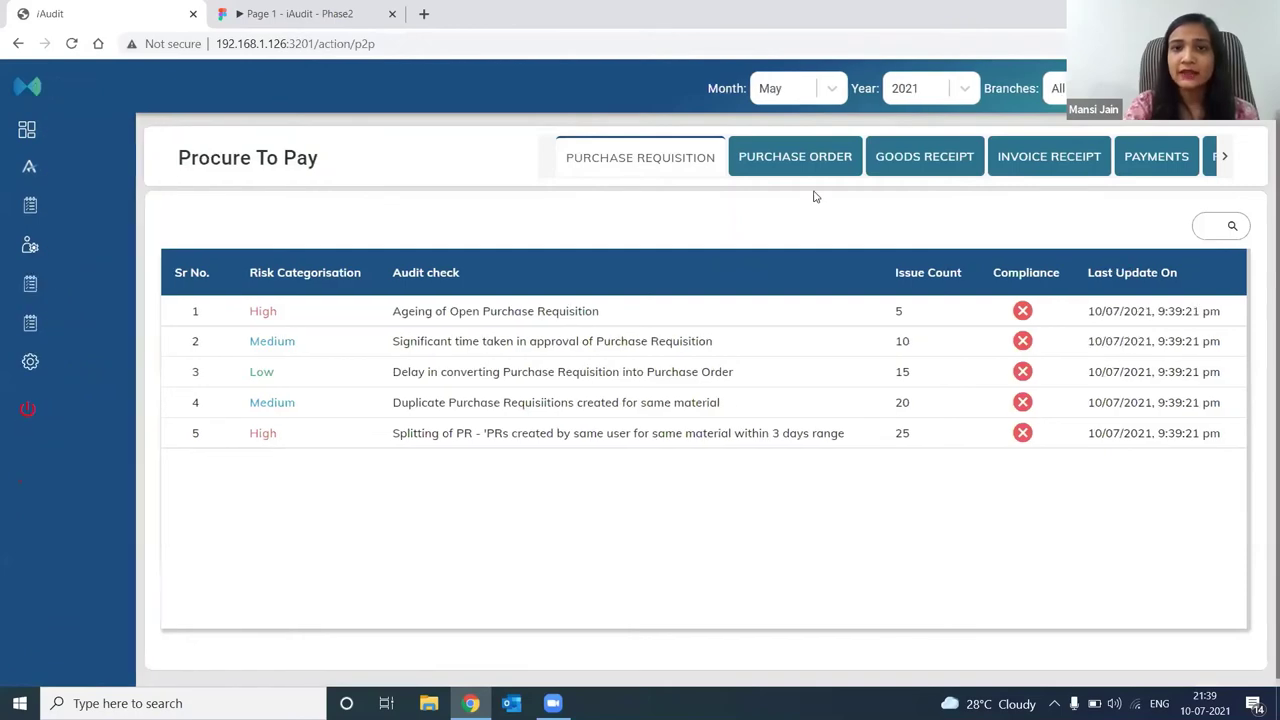
pyautogui.click(953, 166)
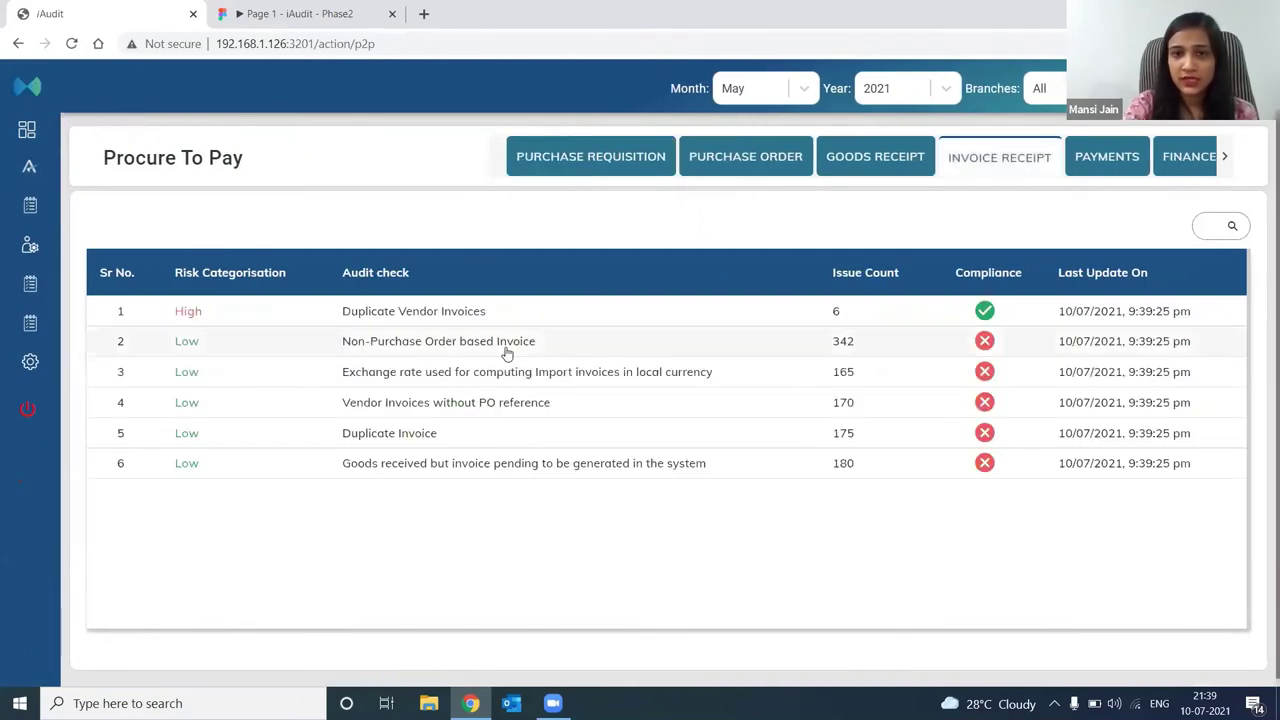
# - Set branch BA03's compliance status to compliant in the Non-Purchase Order based Invoice check
pyautogui.click(507, 343)
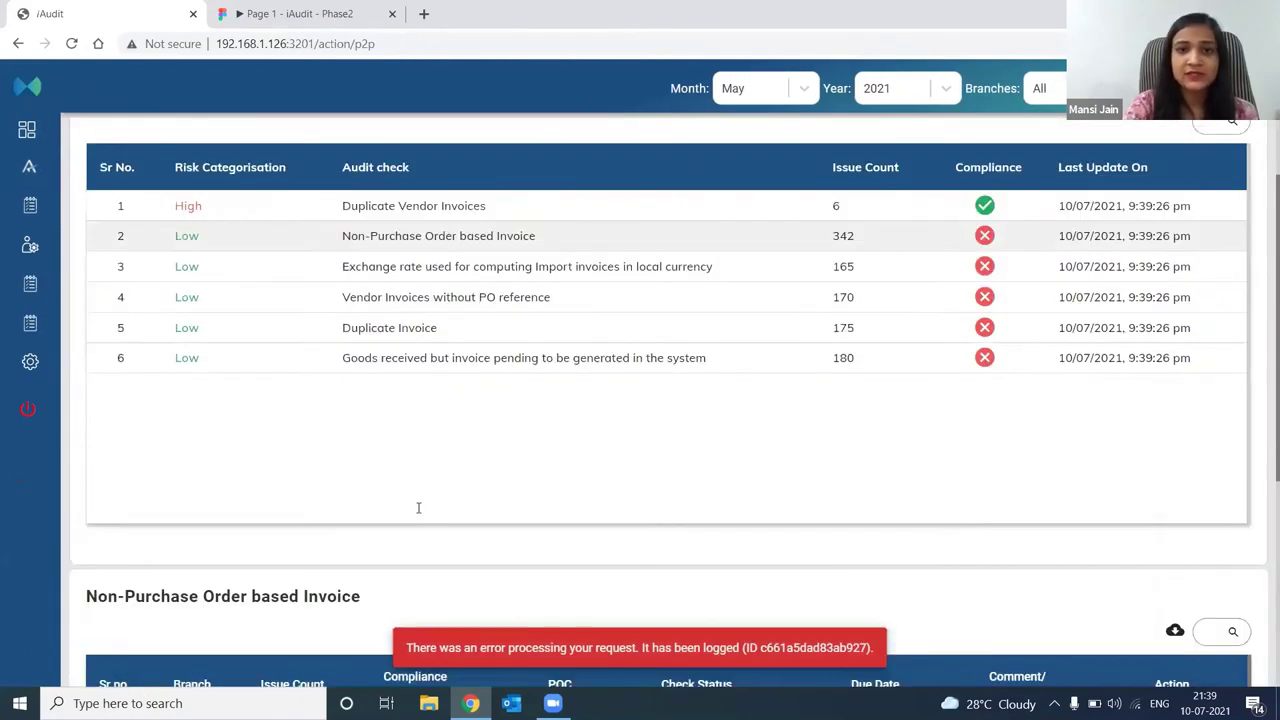
pyautogui.scroll(-2, 420, 570)
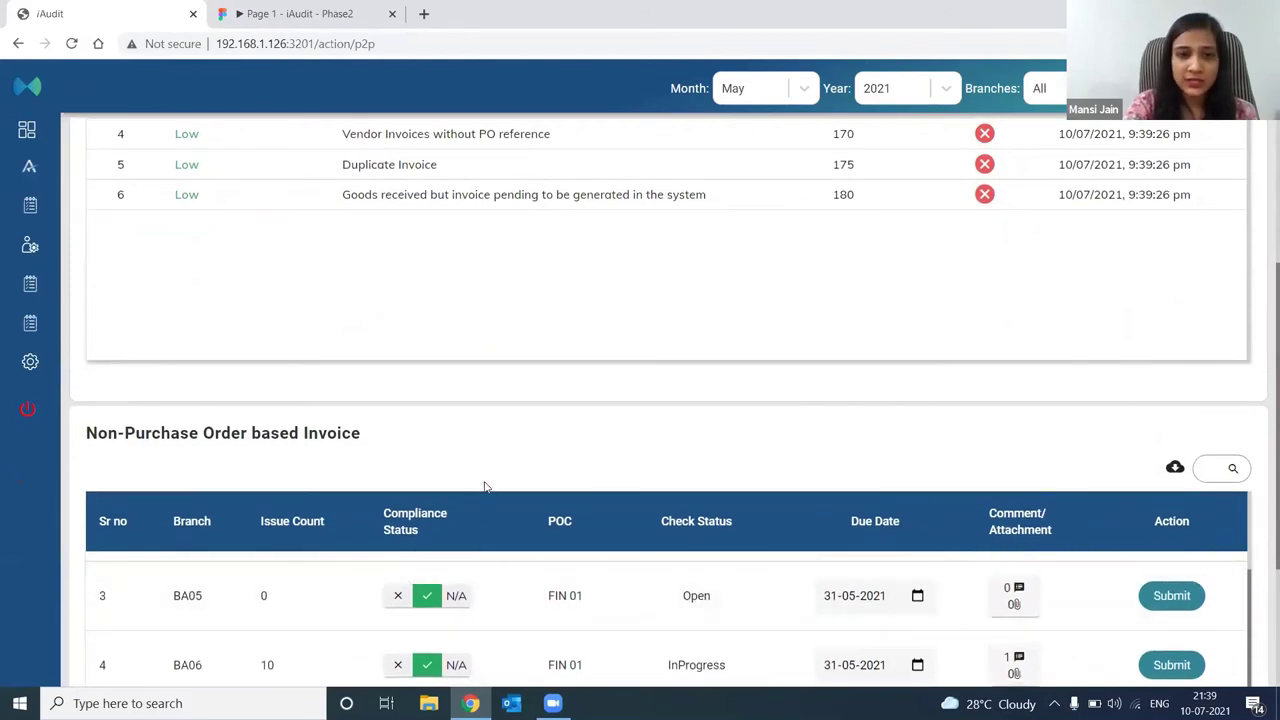
pyautogui.scroll(-2, 484, 487)
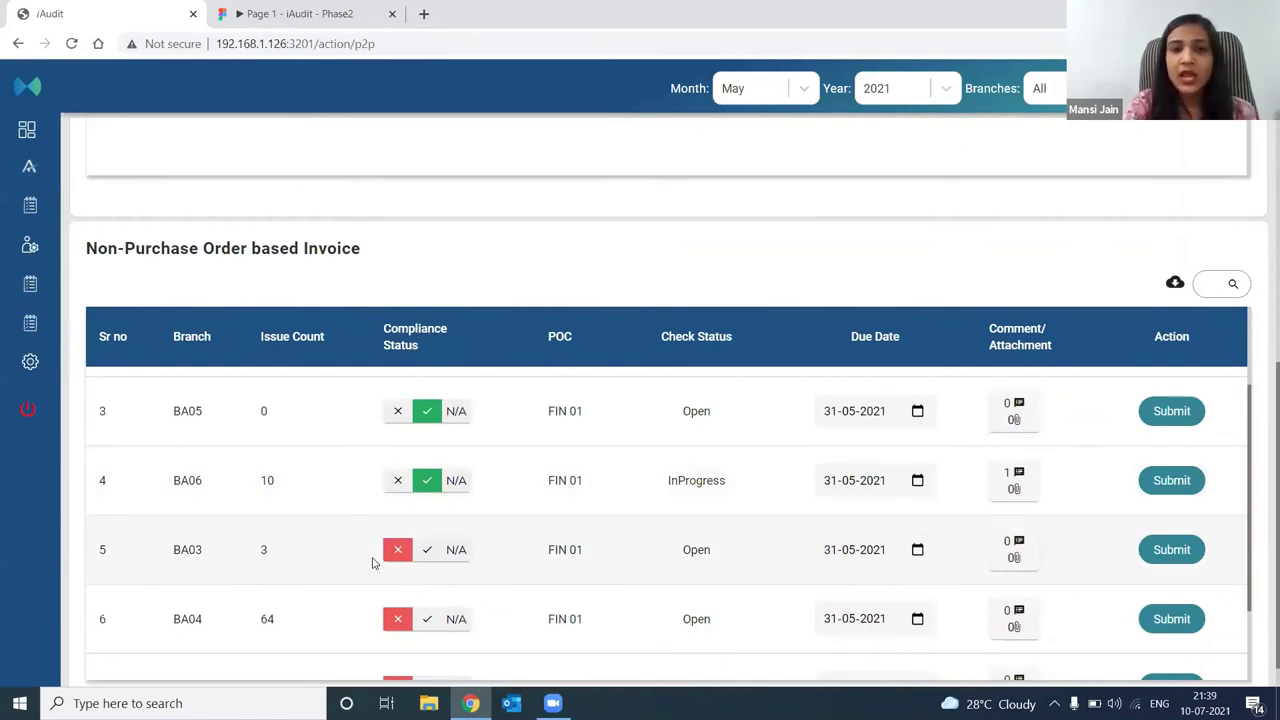
pyautogui.click(422, 553)
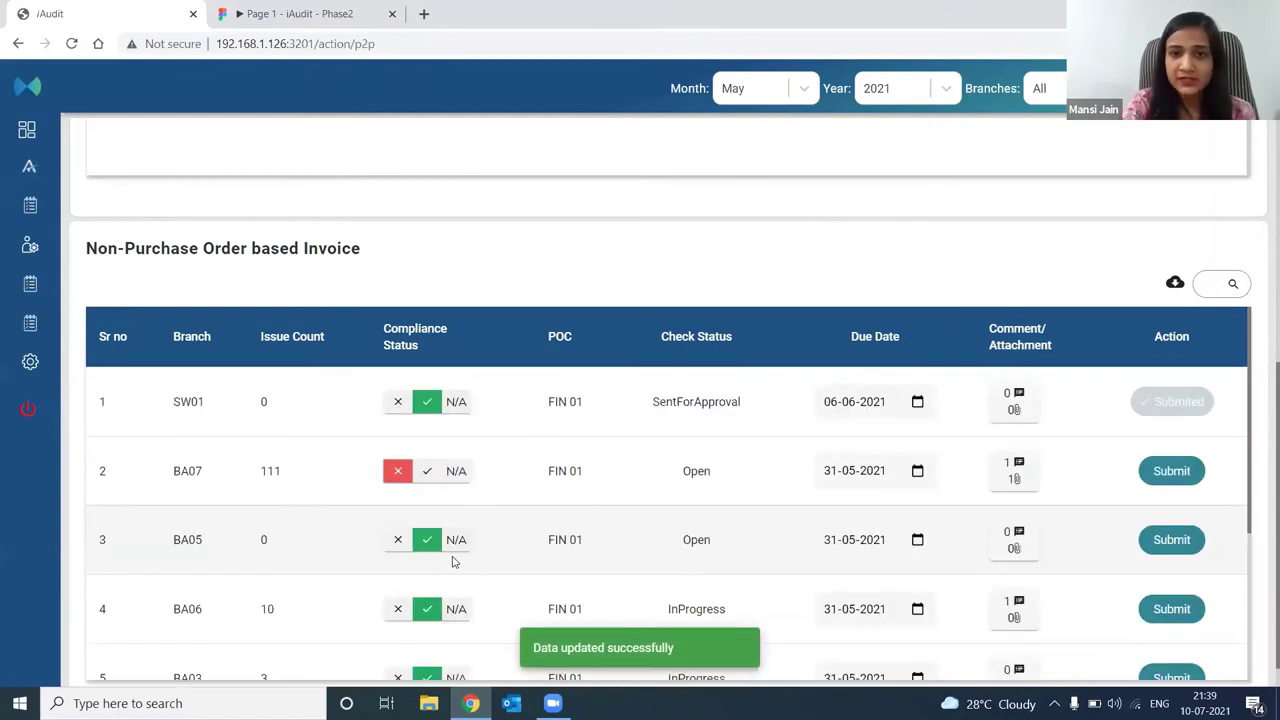
# - Review the comments and attachments for branch BA07 in the Non-Purchase Order based Invoice check, and close them
pyautogui.scroll(-1, 522, 574)
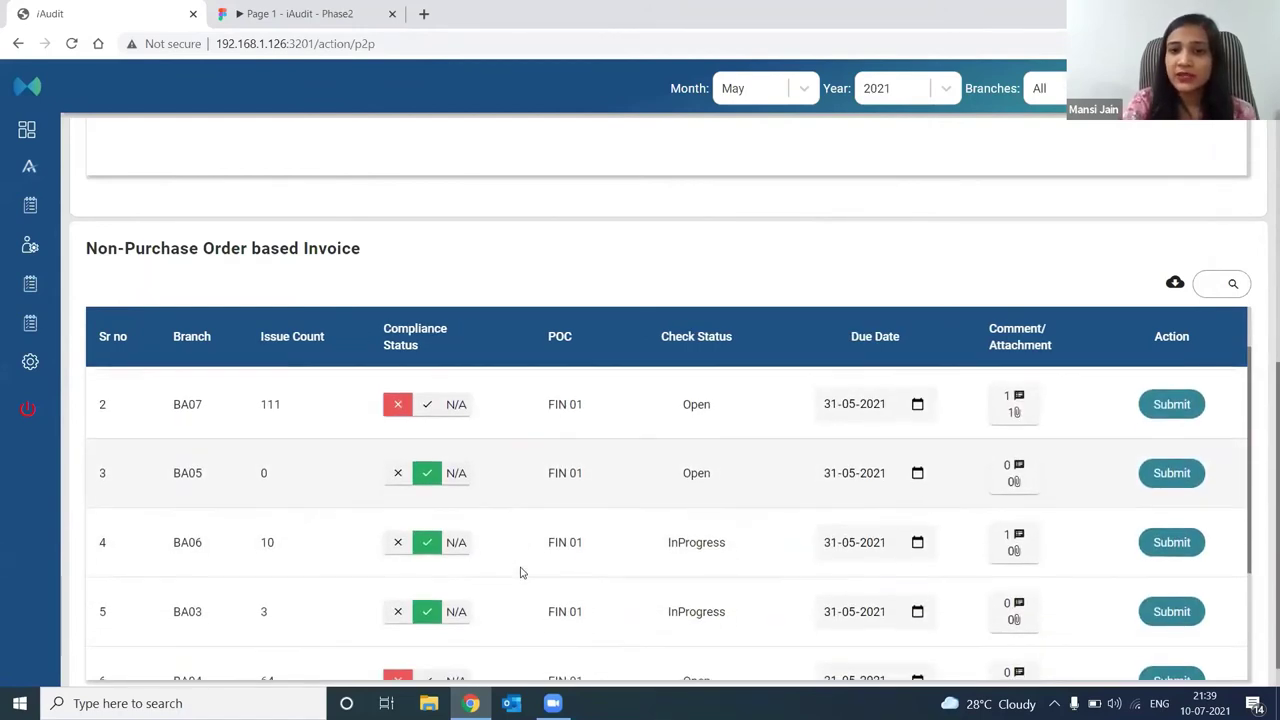
pyautogui.click(915, 420)
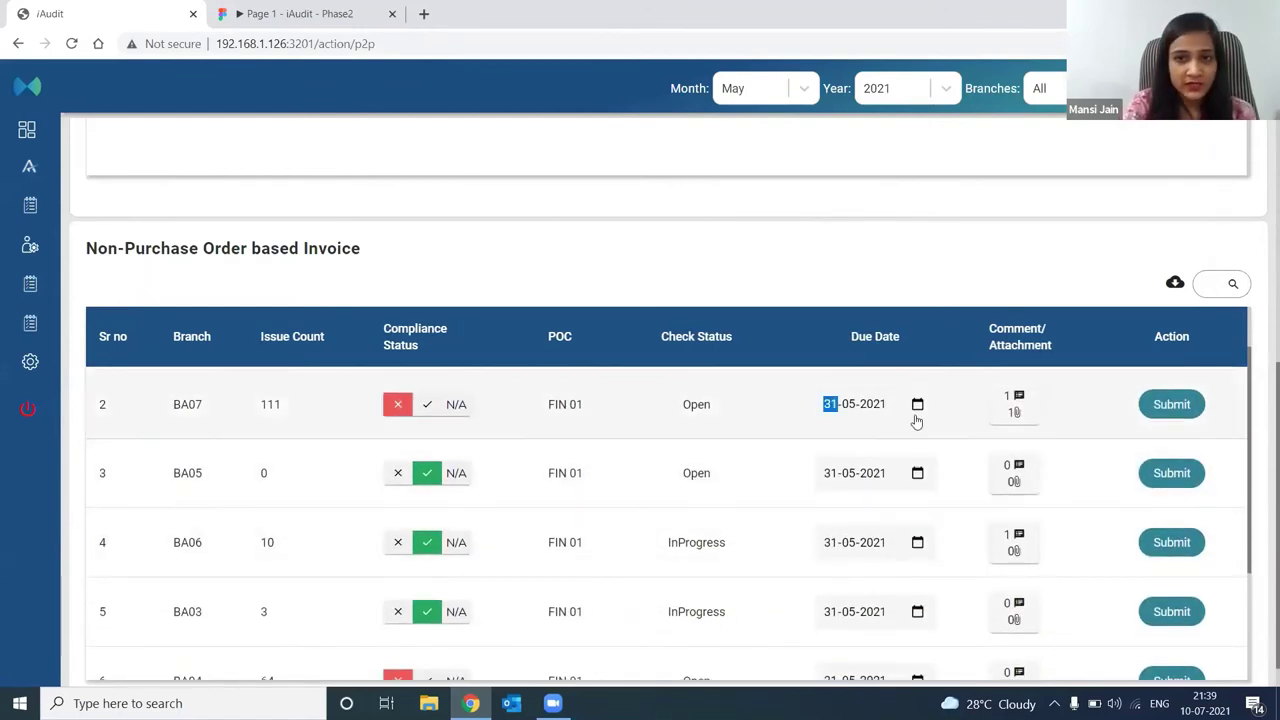
pyautogui.click(1018, 398)
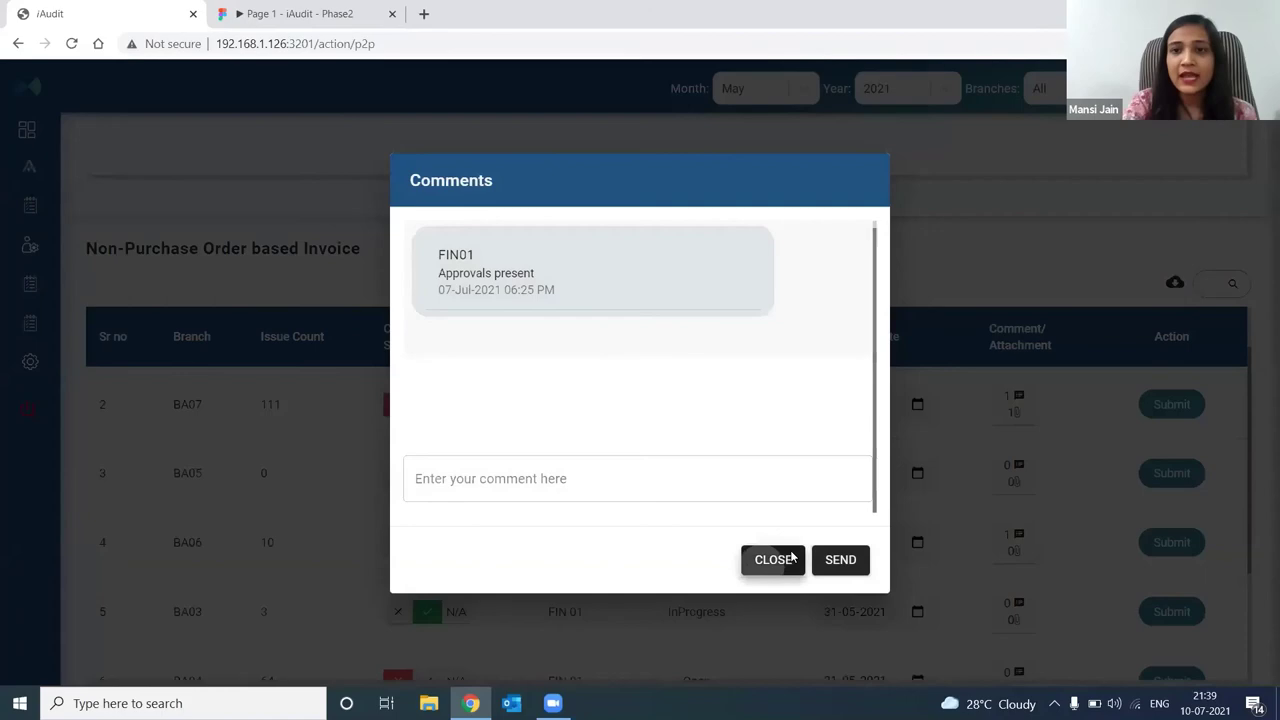
pyautogui.click(780, 558)
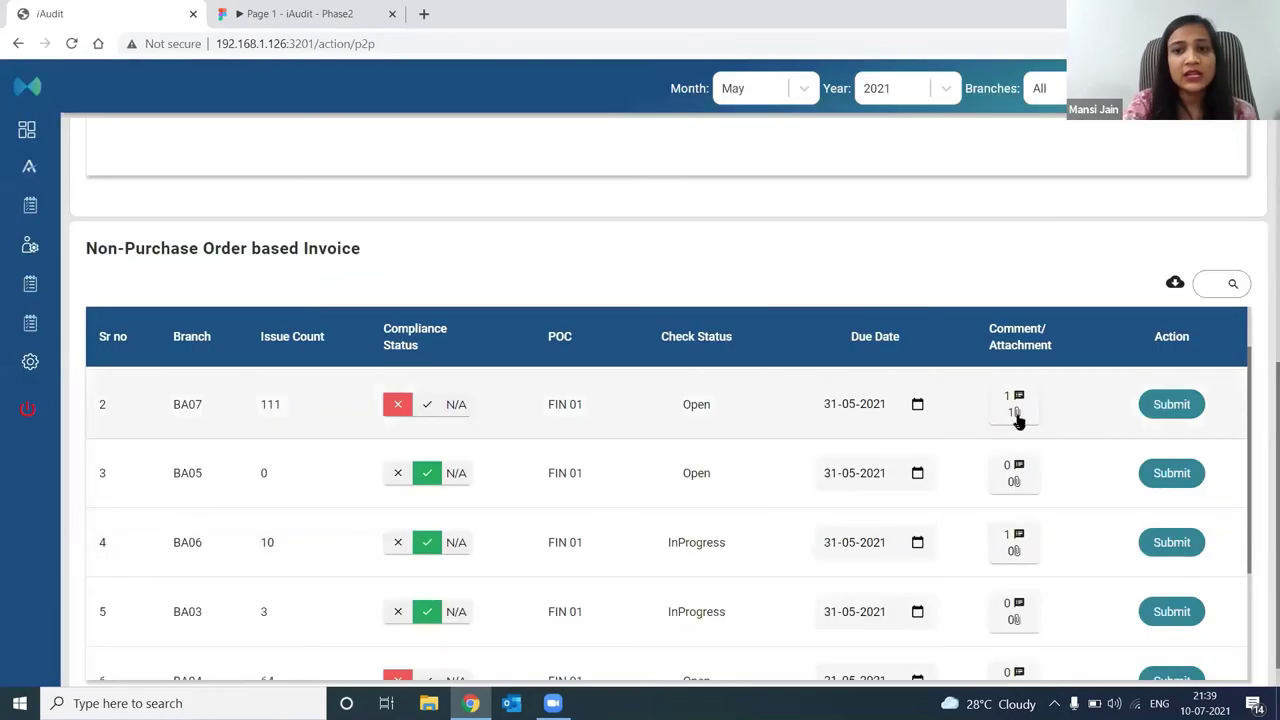
pyautogui.click(1014, 414)
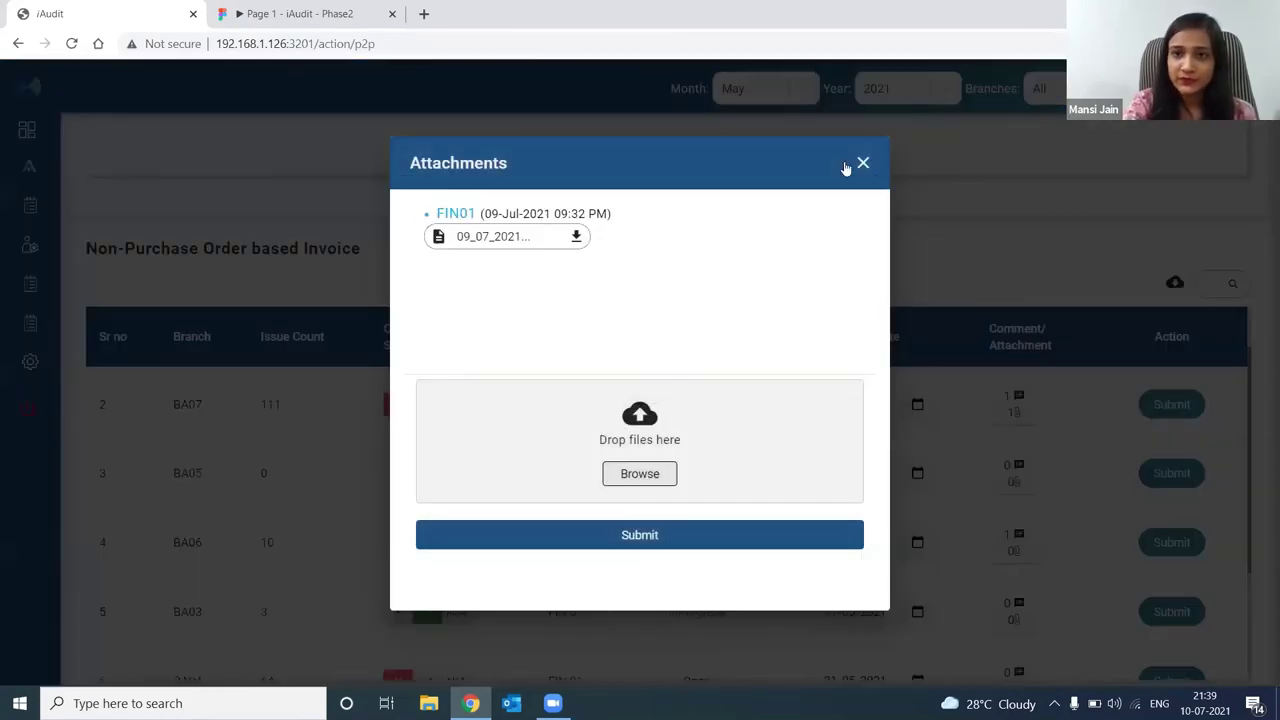
pyautogui.click(860, 164)
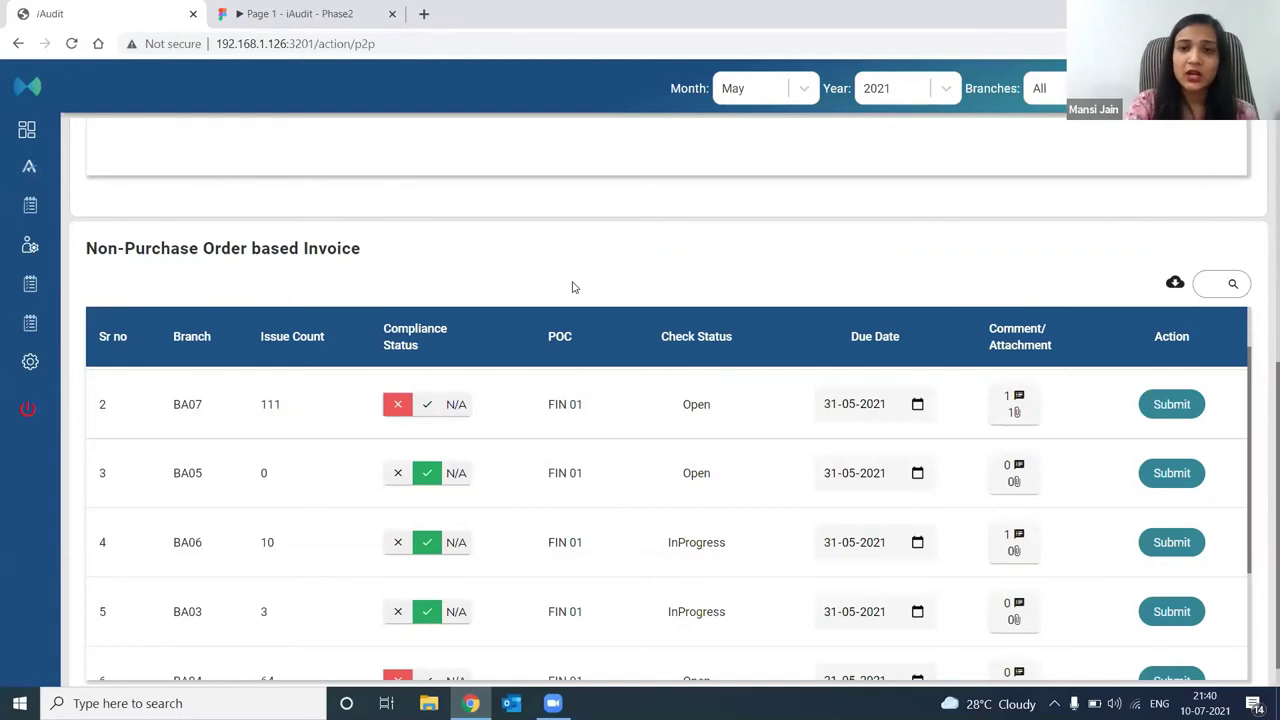
# - Open the User Records page and collapse the navigation to view the full list of users
pyautogui.scroll(1, 573, 287)
pyautogui.scroll(2, 573, 287)
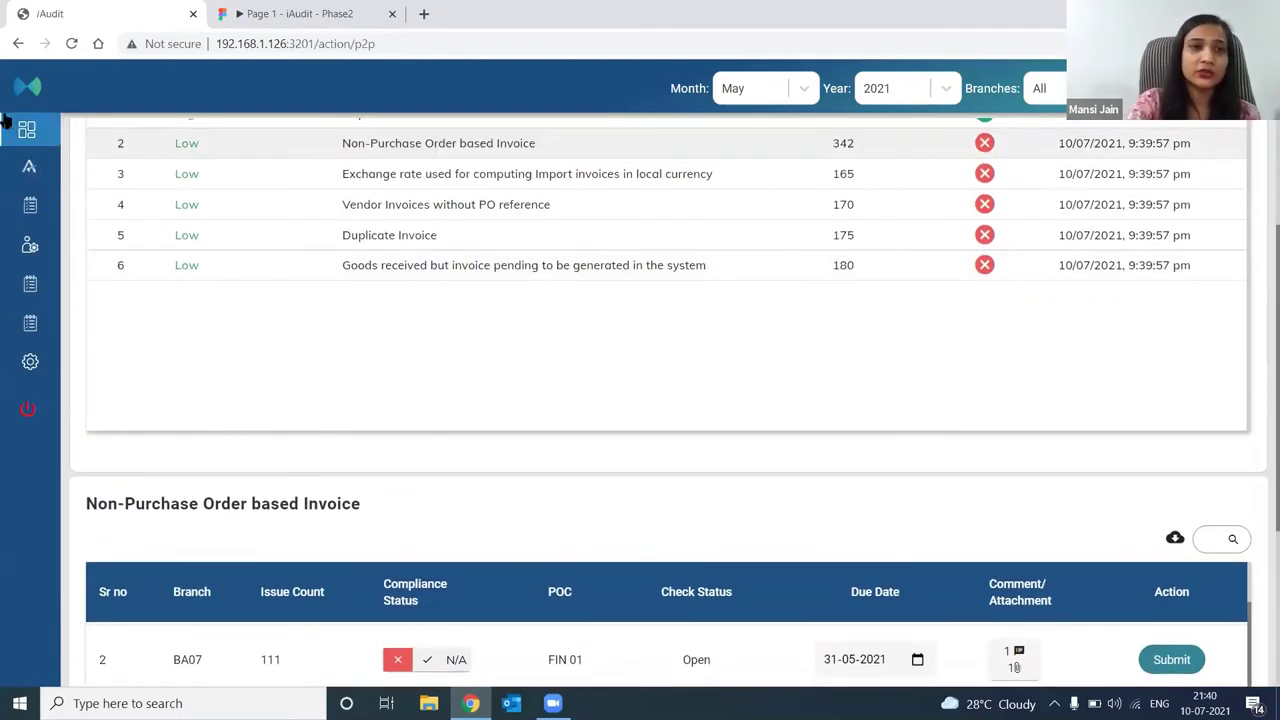
pyautogui.moveTo(22, 90)
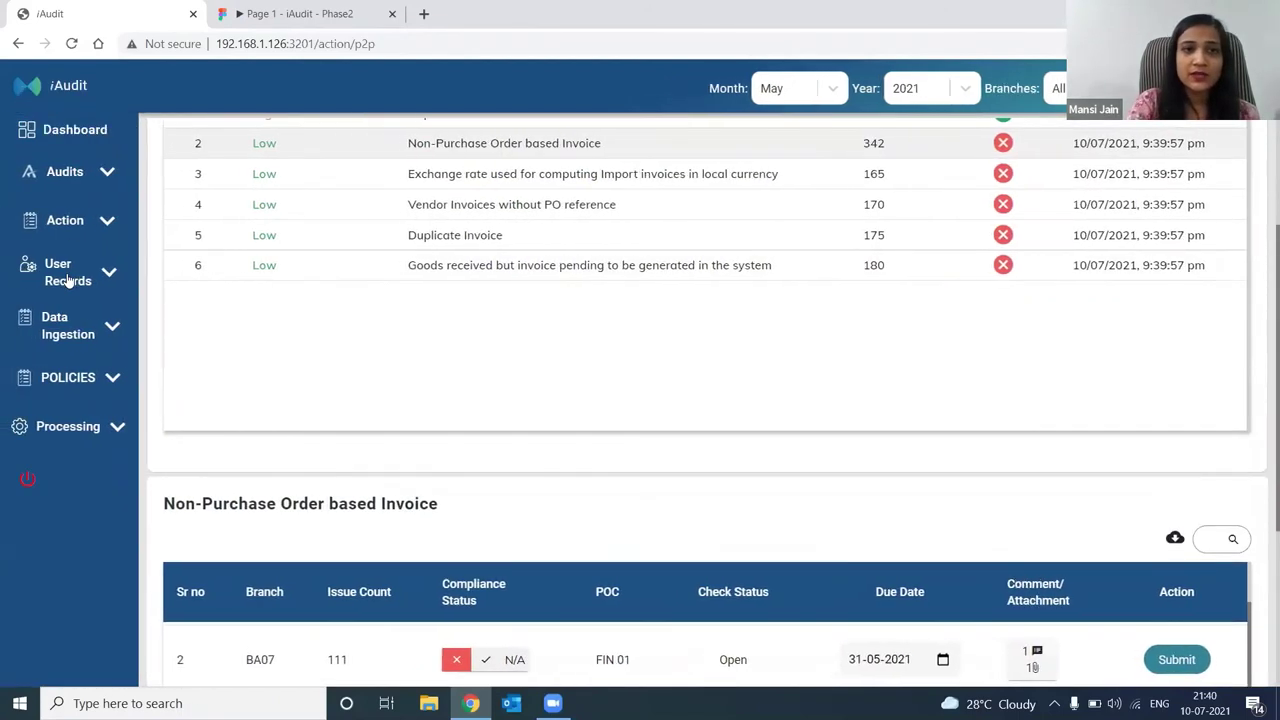
pyautogui.click(68, 280)
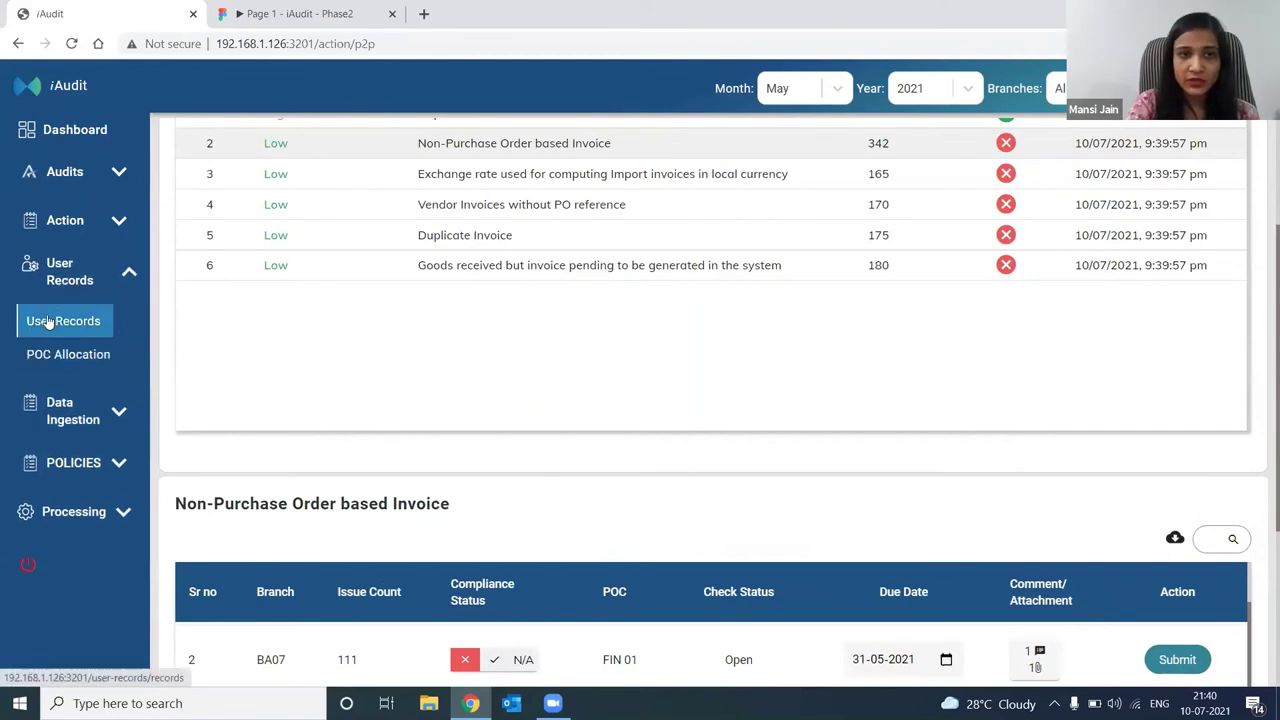
pyautogui.click(49, 322)
pyautogui.click(60, 280)
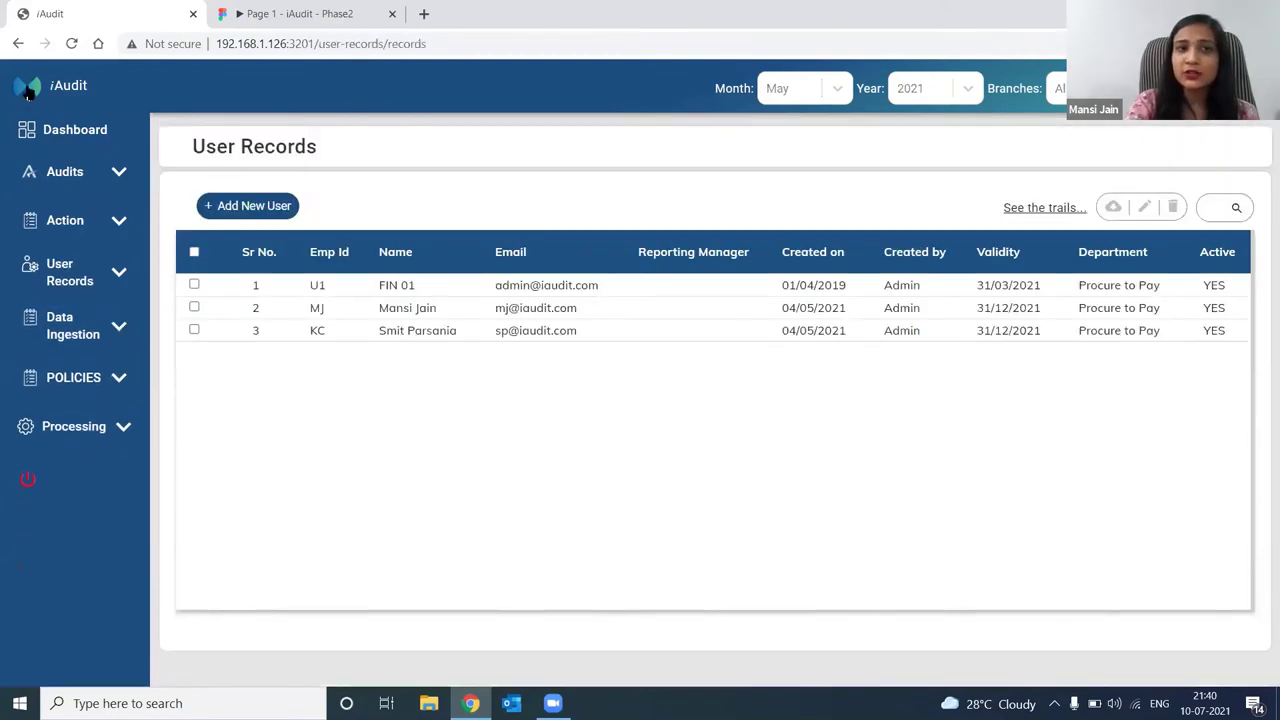
pyautogui.click(28, 90)
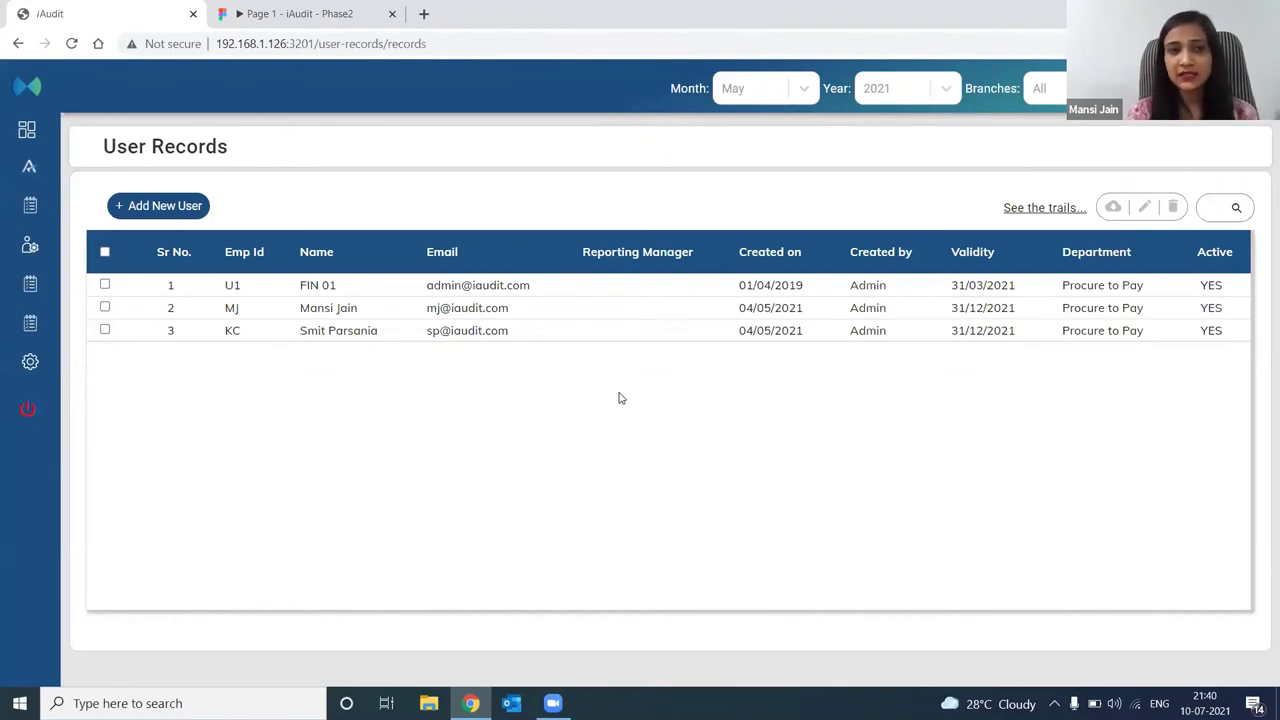
# - Open the Import Data page under Data Ingestion and view its Branch sample download and upload options
pyautogui.click(40, 95)
pyautogui.click(72, 325)
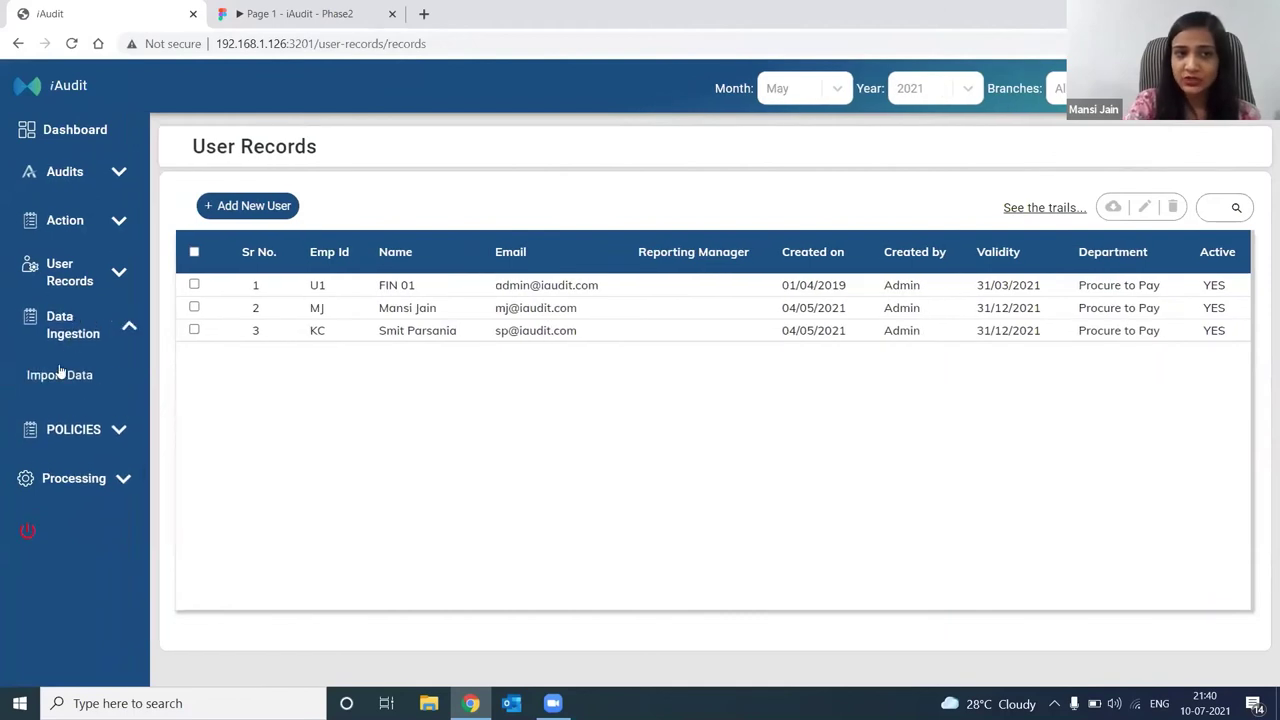
pyautogui.click(60, 374)
pyautogui.click(58, 328)
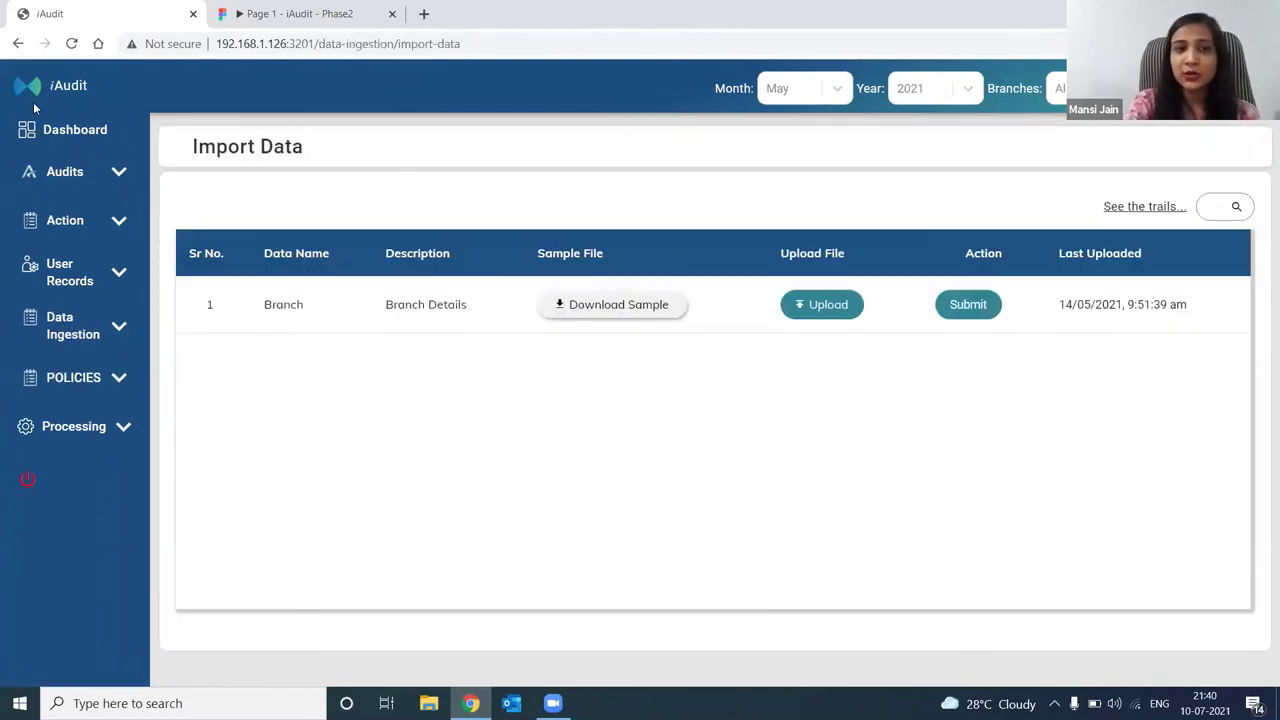
pyautogui.click(30, 97)
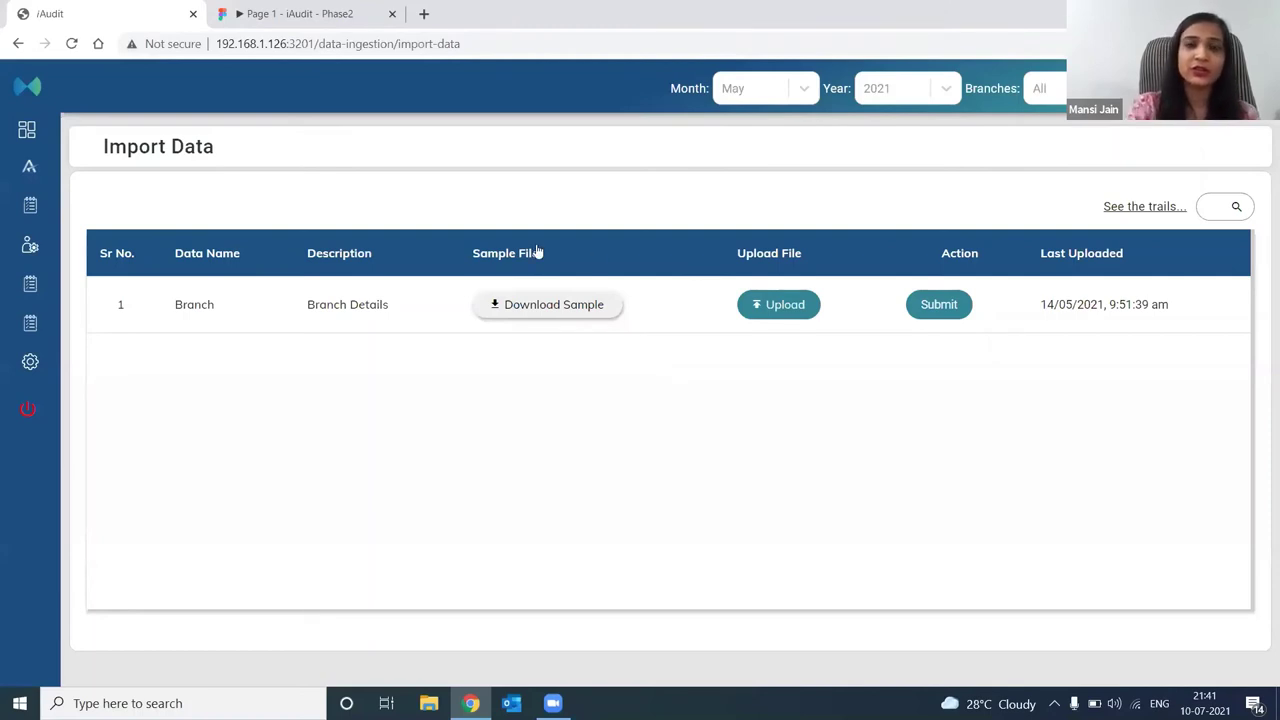
# - Open the Policy Documents page to view the list of uploaded policies
pyautogui.click(40, 100)
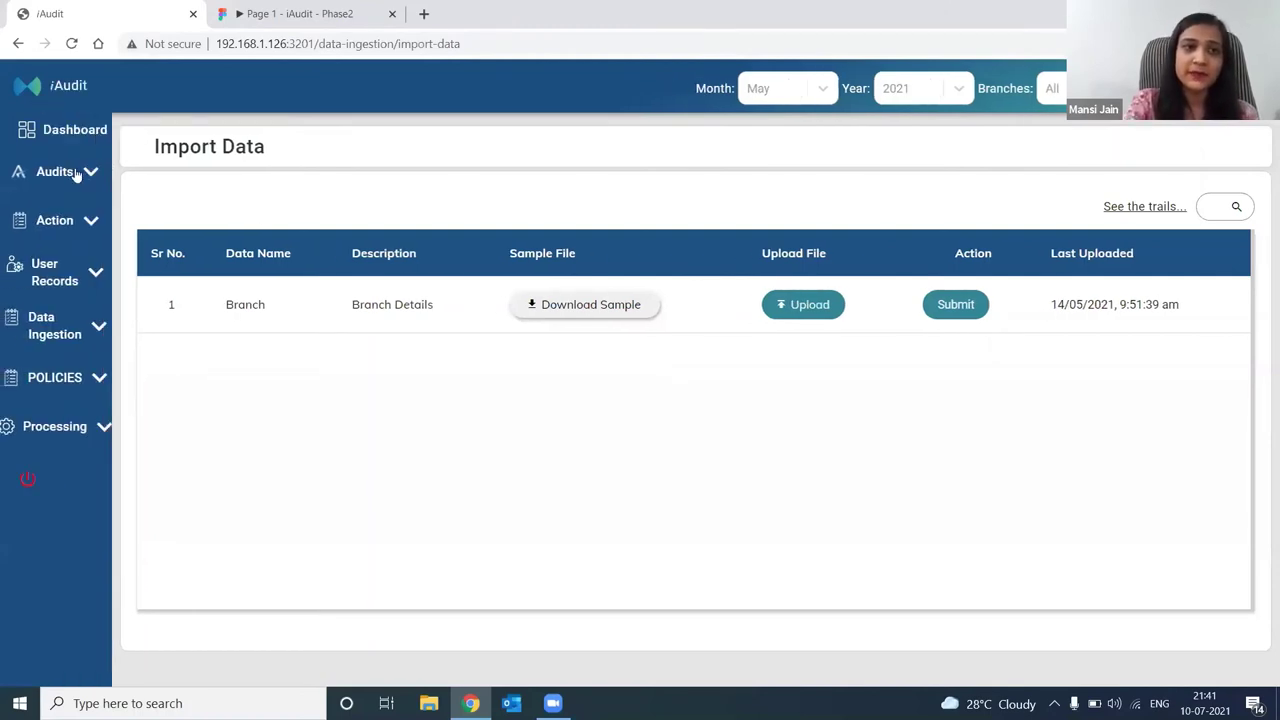
pyautogui.click(76, 383)
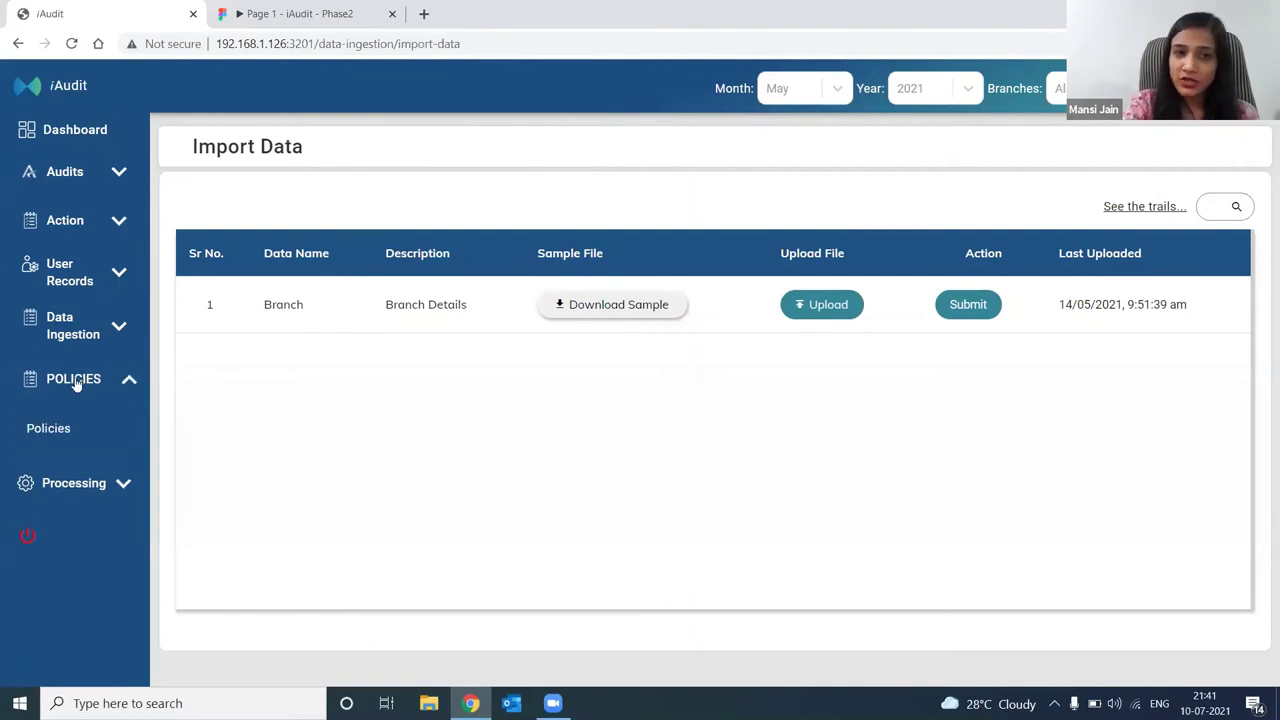
pyautogui.click(42, 428)
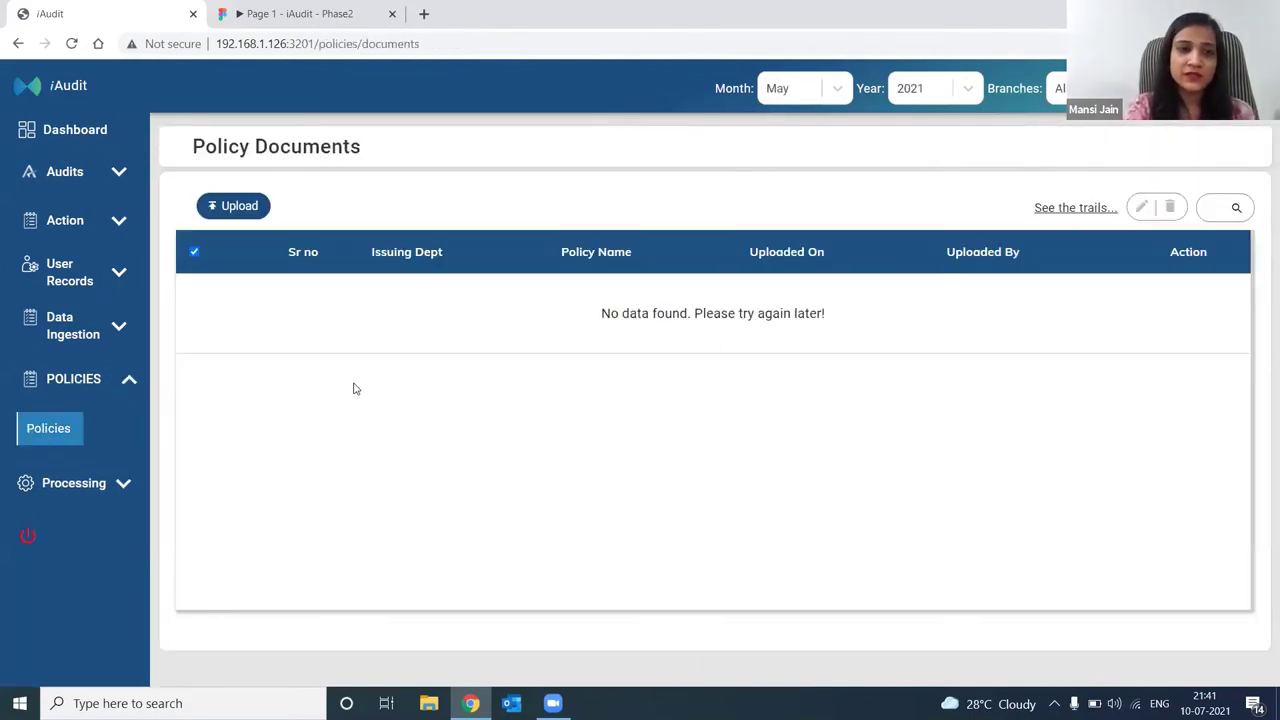
pyautogui.click(90, 395)
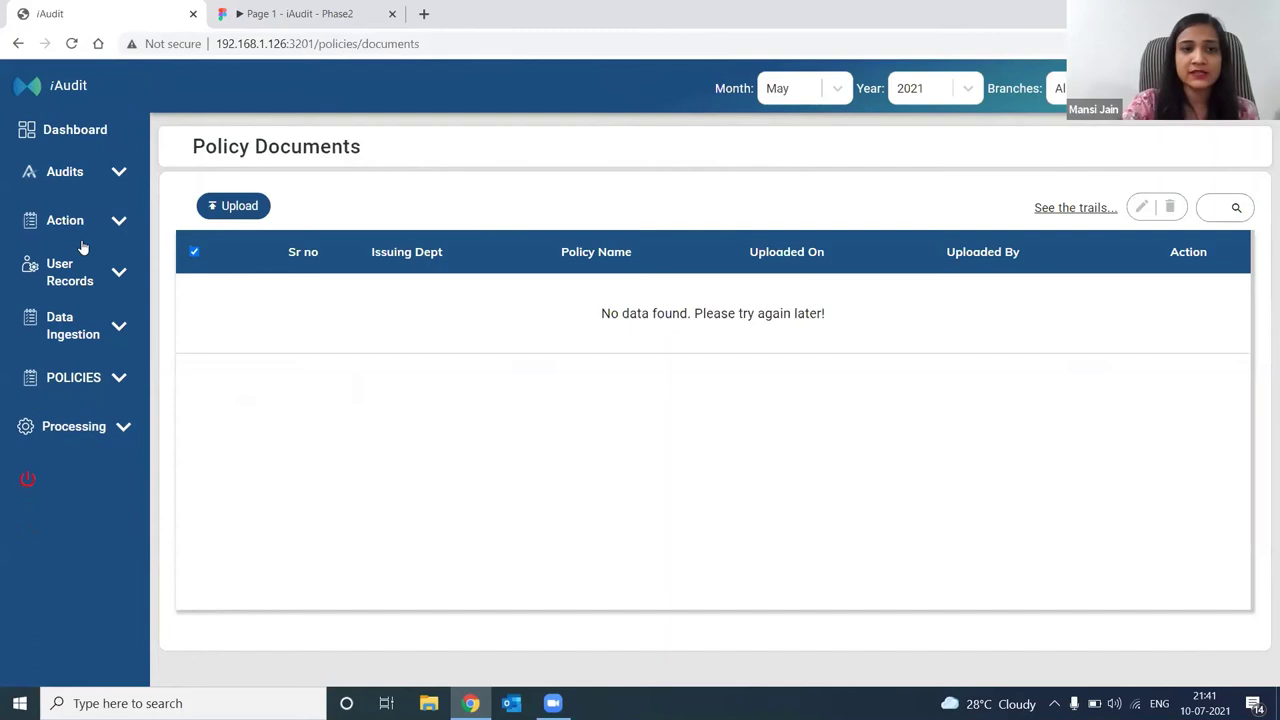
# - Open the Processing page and view its Latest Run and Scheduler sections at full width
pyautogui.click(73, 428)
pyautogui.click(52, 484)
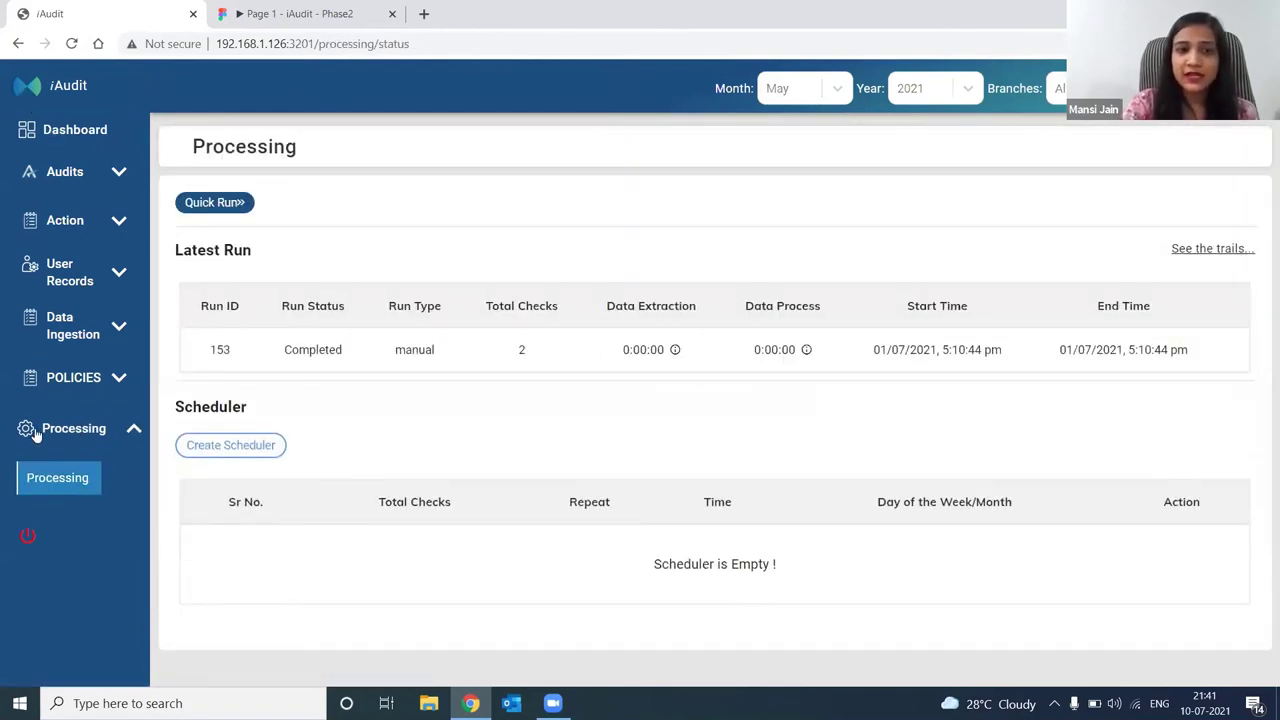
pyautogui.click(36, 432)
pyautogui.click(27, 90)
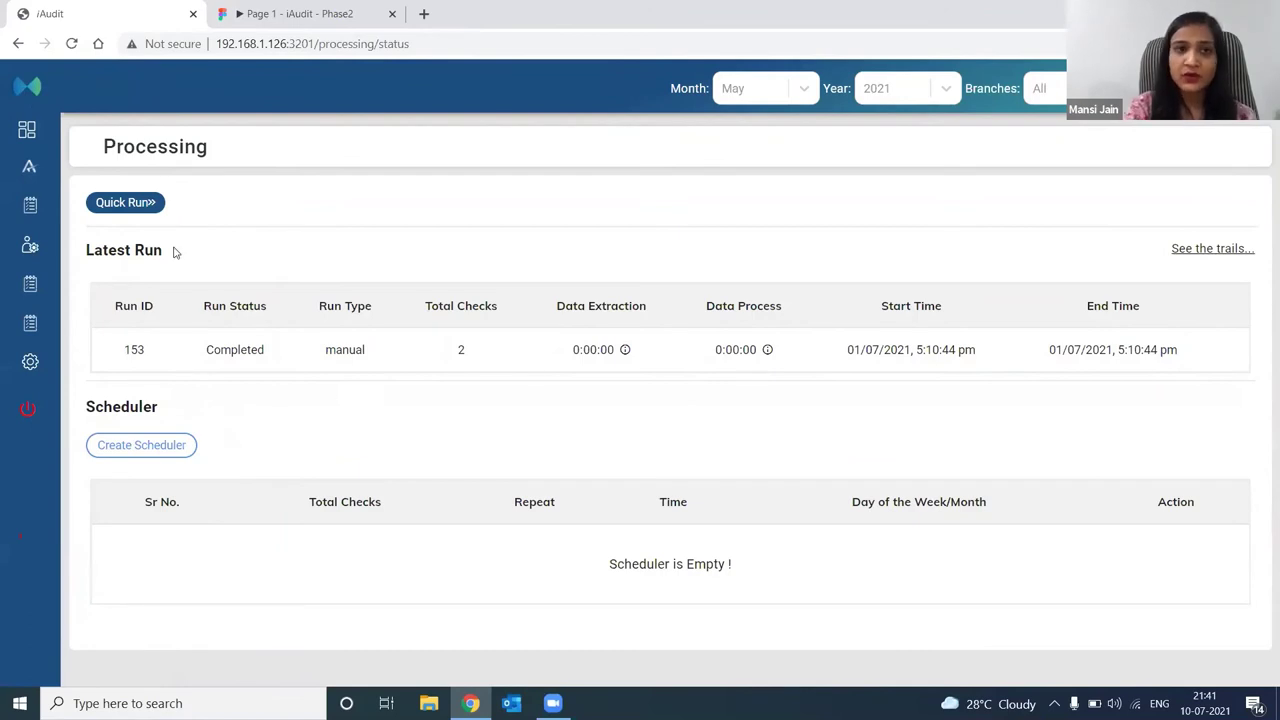
# - Select the Ageing analysis of Vendor Advances check for a Quick Run and cancel without starting it
pyautogui.click(126, 204)
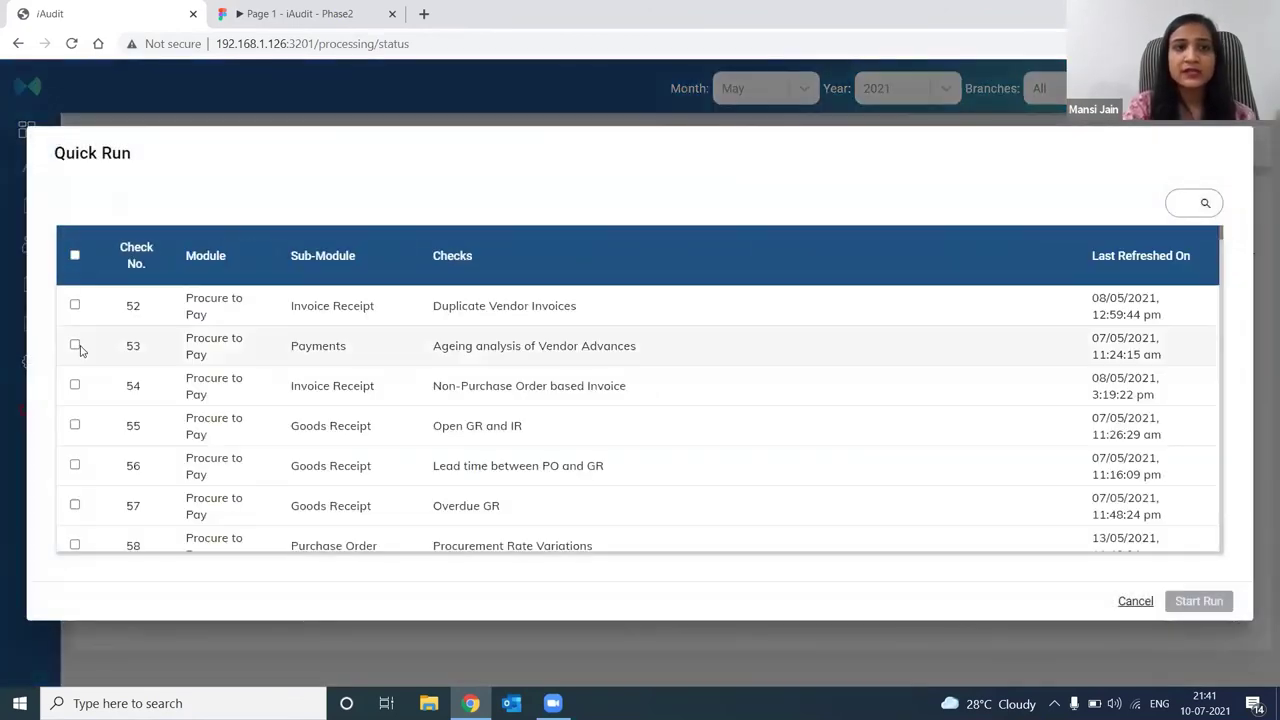
pyautogui.click(75, 345)
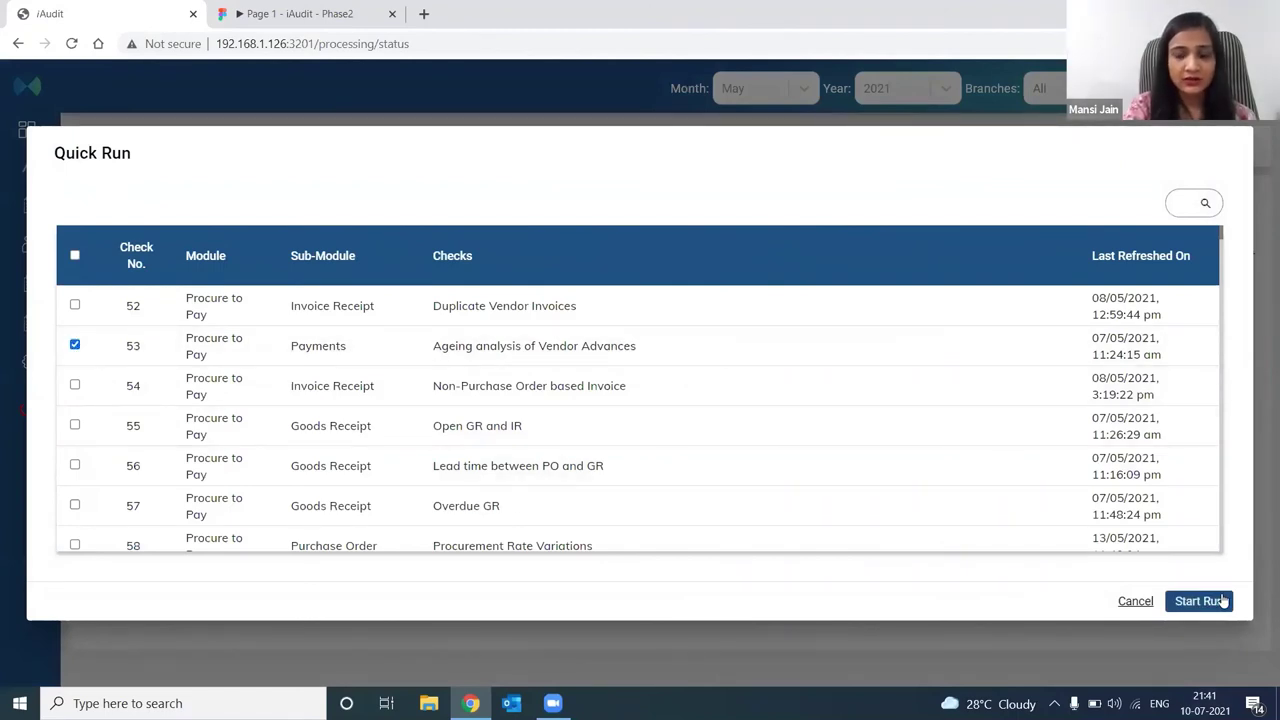
pyautogui.click(1143, 604)
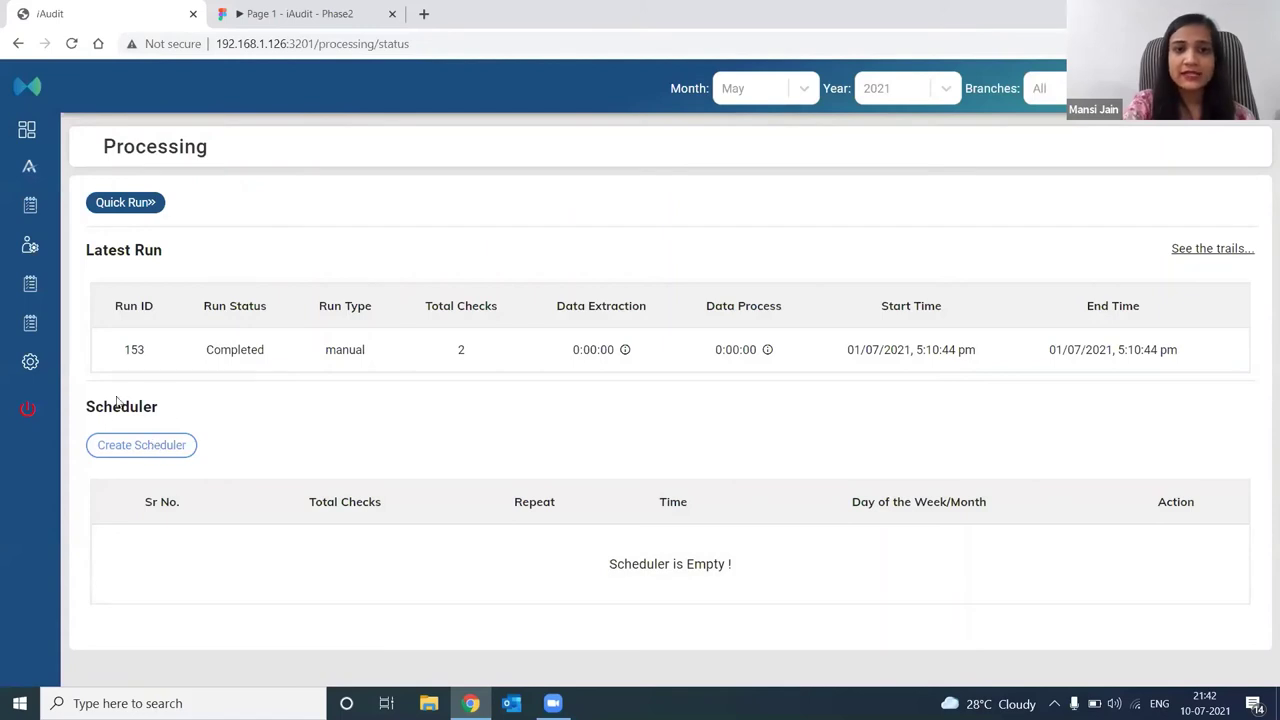
# - Start a new scheduler with all checks selected and Repeat set to Daily, view the time choices, and cancel it
pyautogui.click(157, 447)
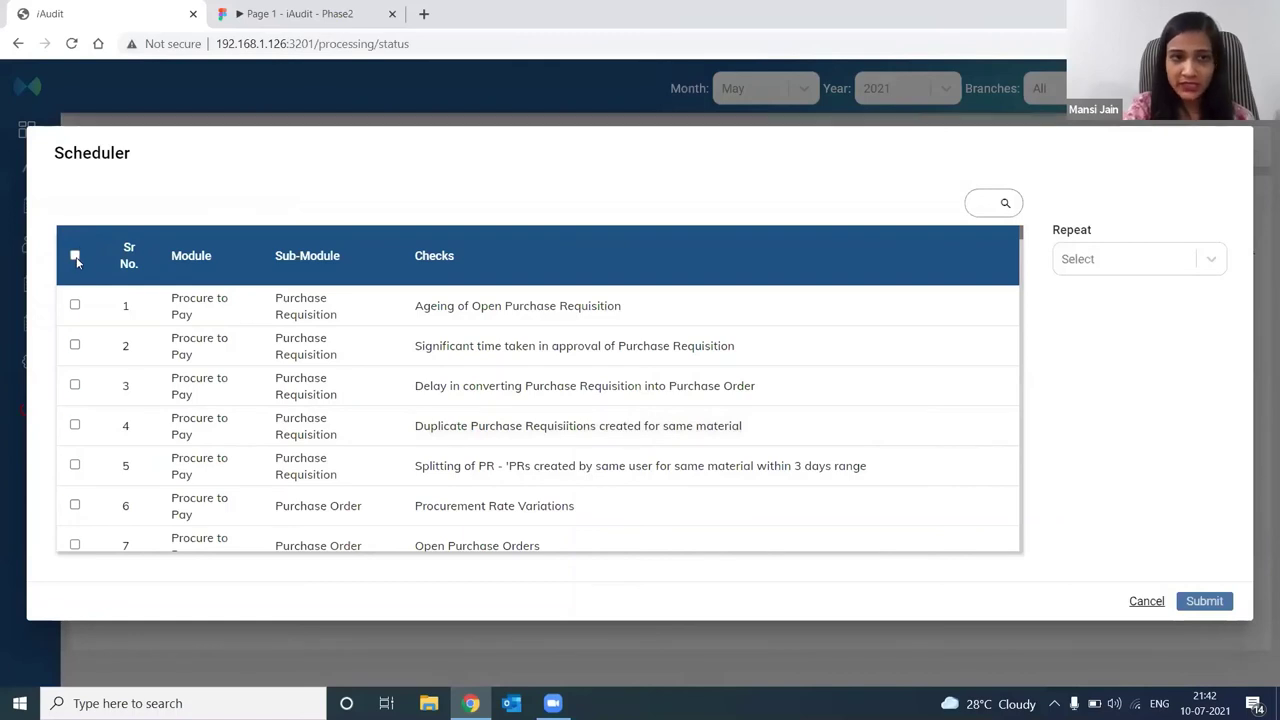
pyautogui.click(75, 257)
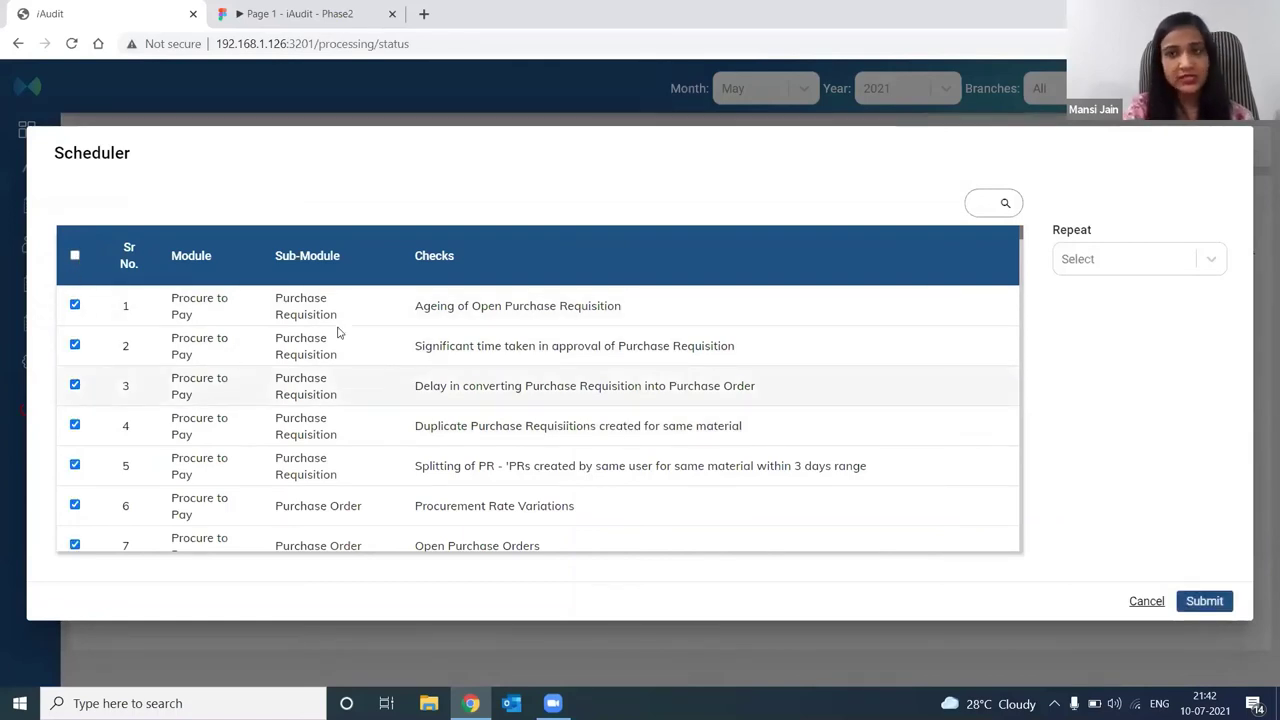
pyautogui.click(1094, 268)
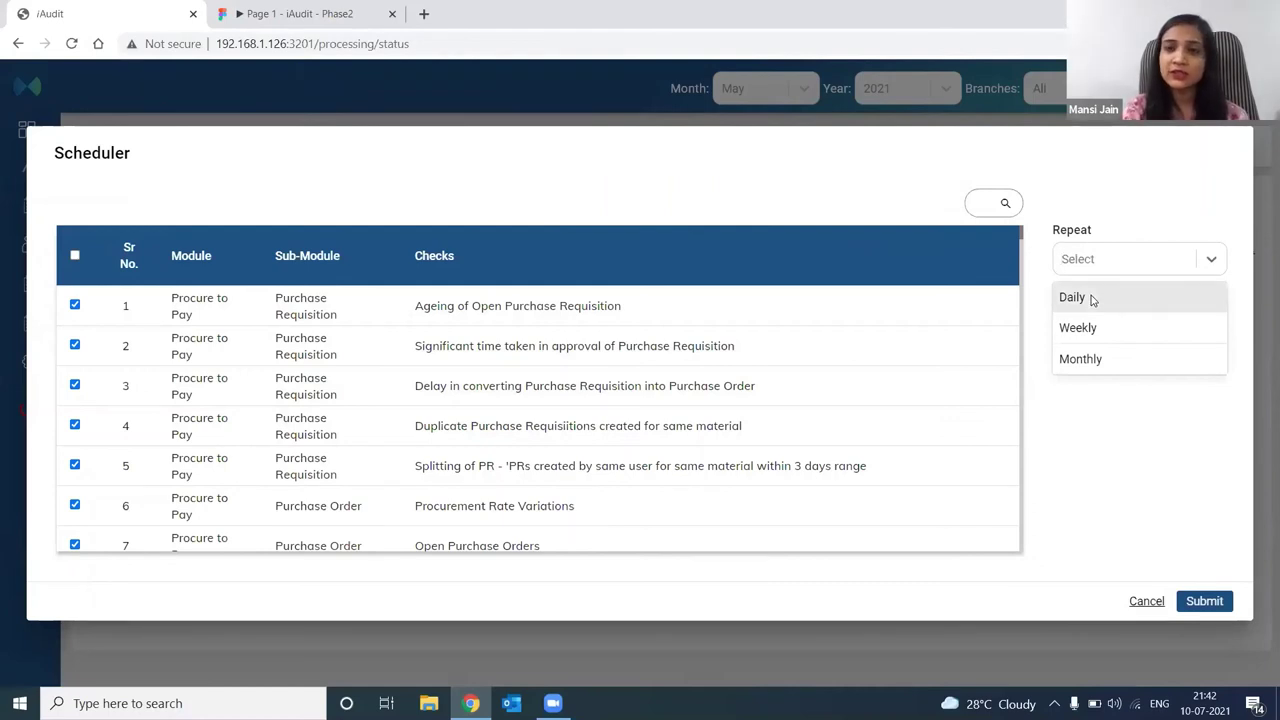
pyautogui.click(1092, 299)
pyautogui.click(1089, 327)
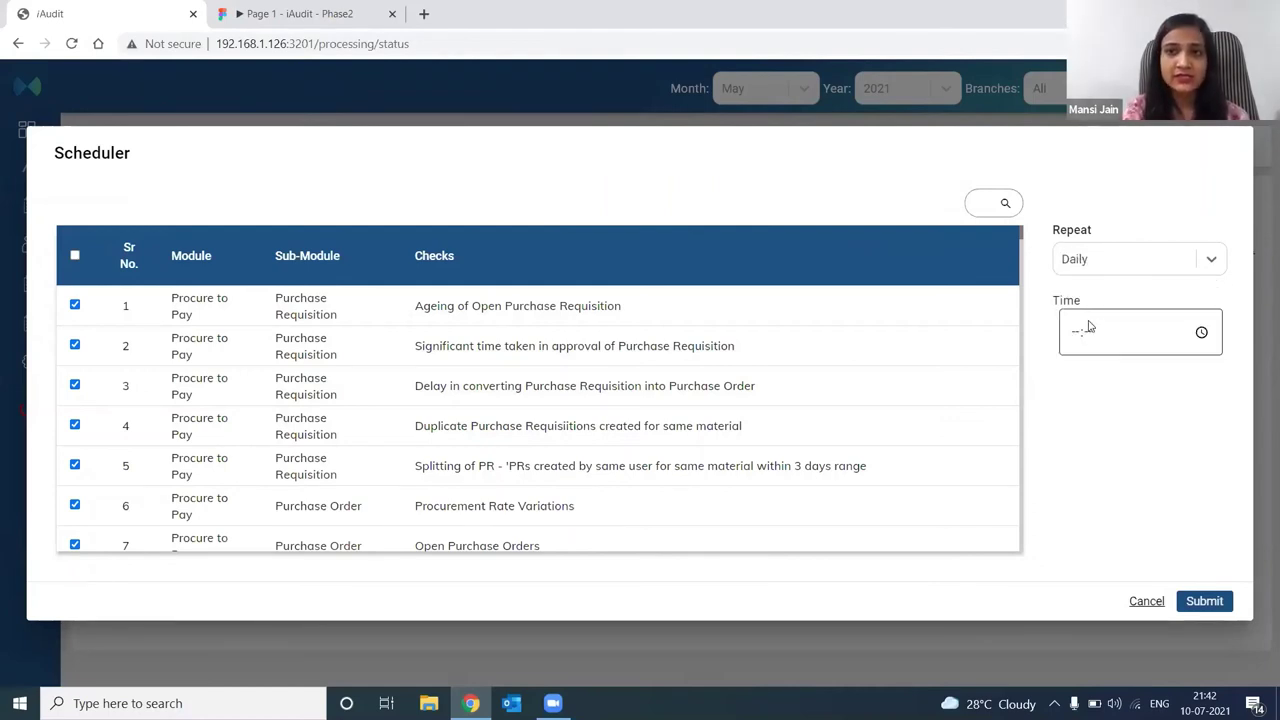
pyautogui.click(1202, 333)
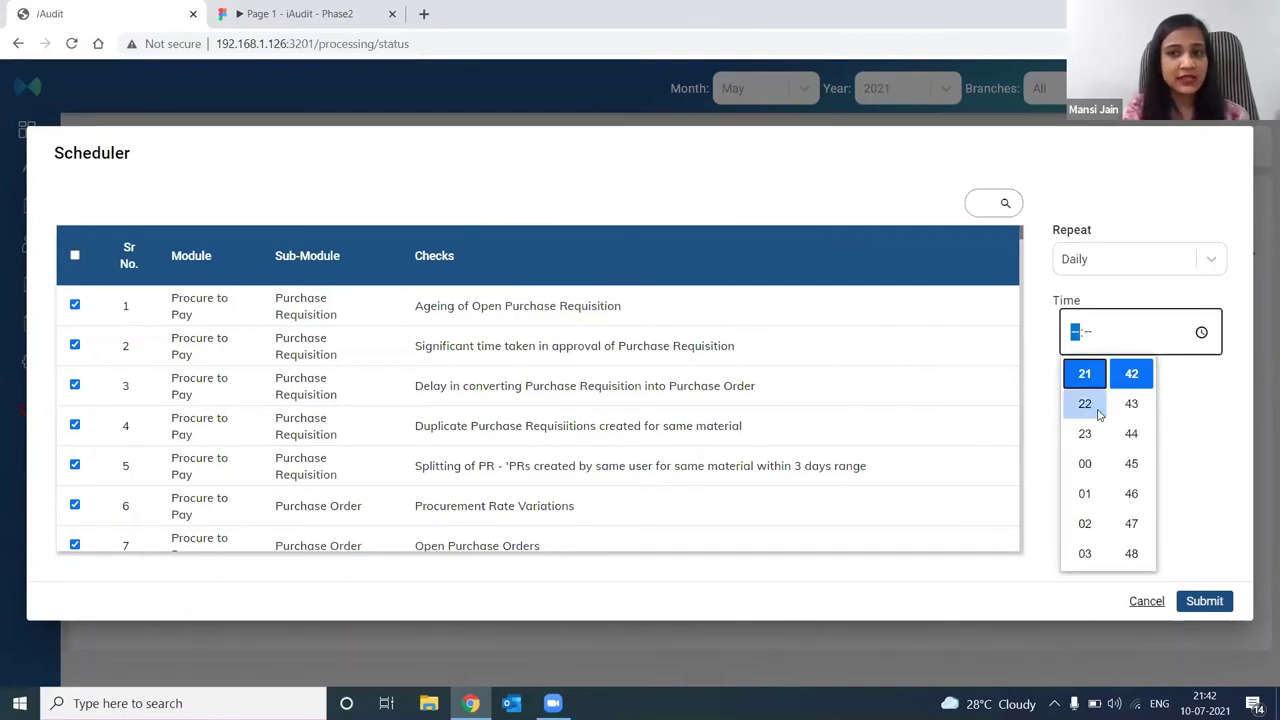
pyautogui.click(1181, 453)
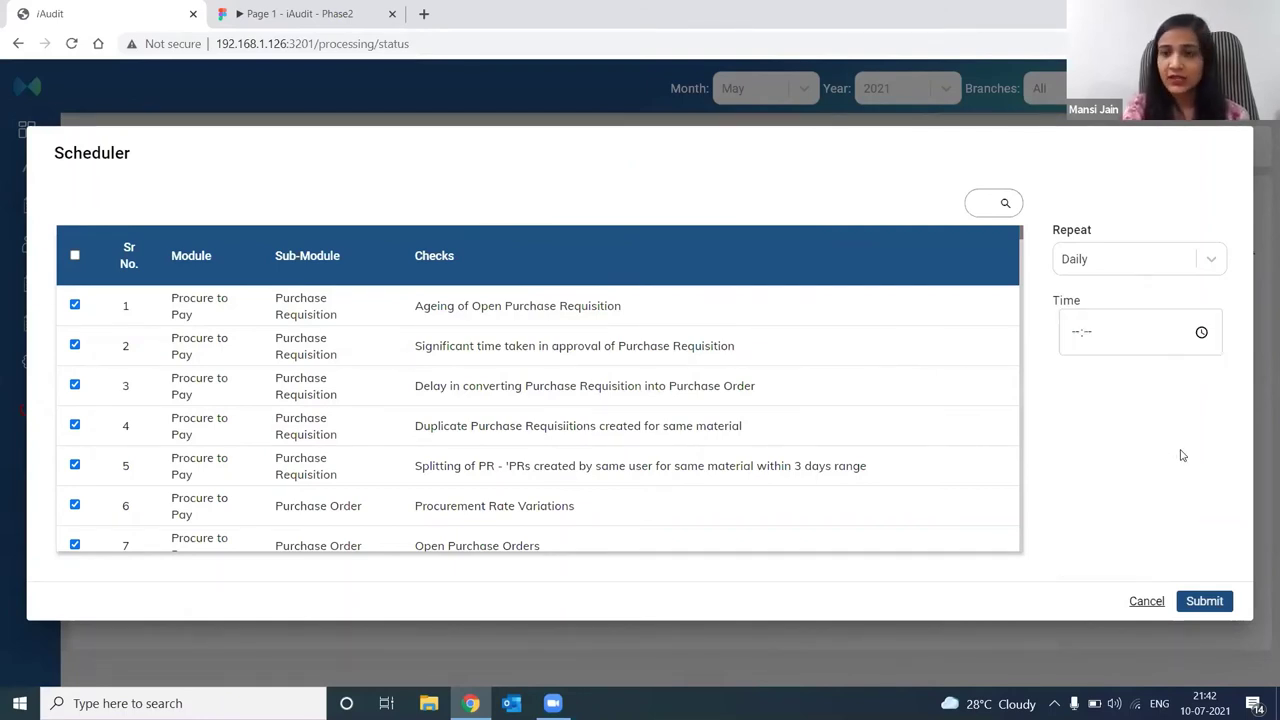
pyautogui.click(1145, 603)
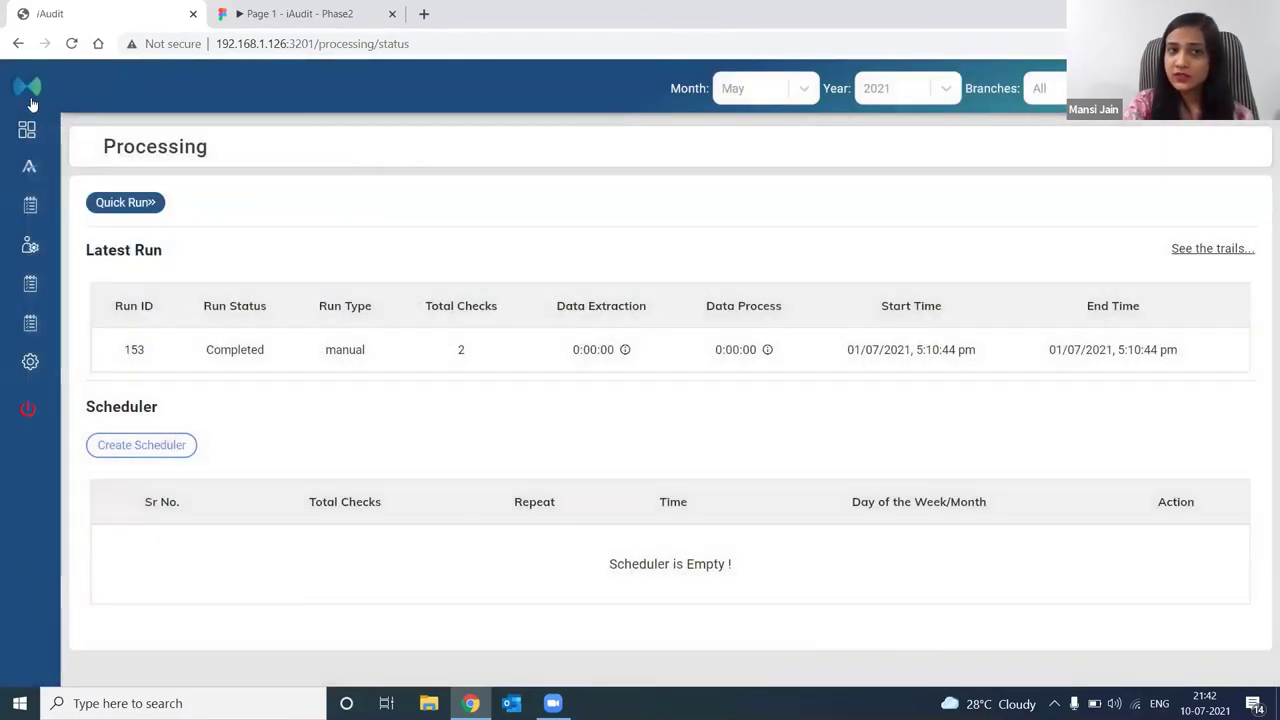
# - Open the Procure To Pay audit page and show its Manual Check list
pyautogui.moveTo(32, 104)
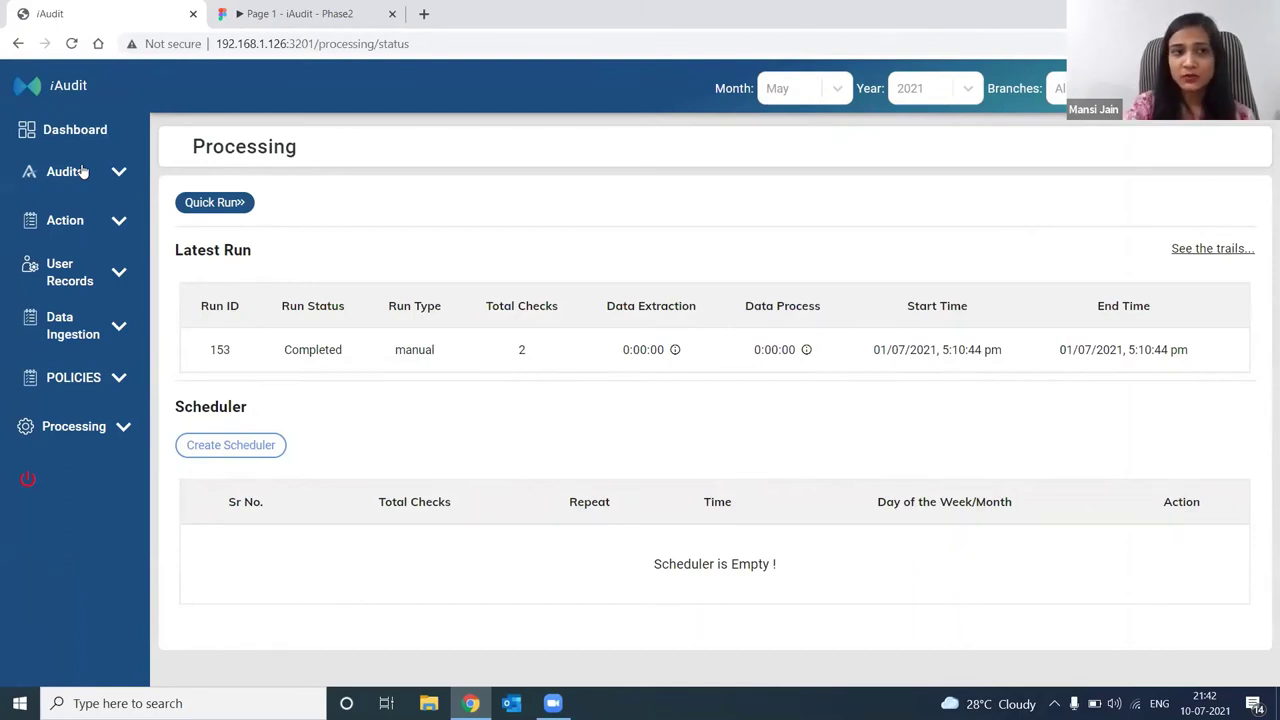
pyautogui.click(83, 172)
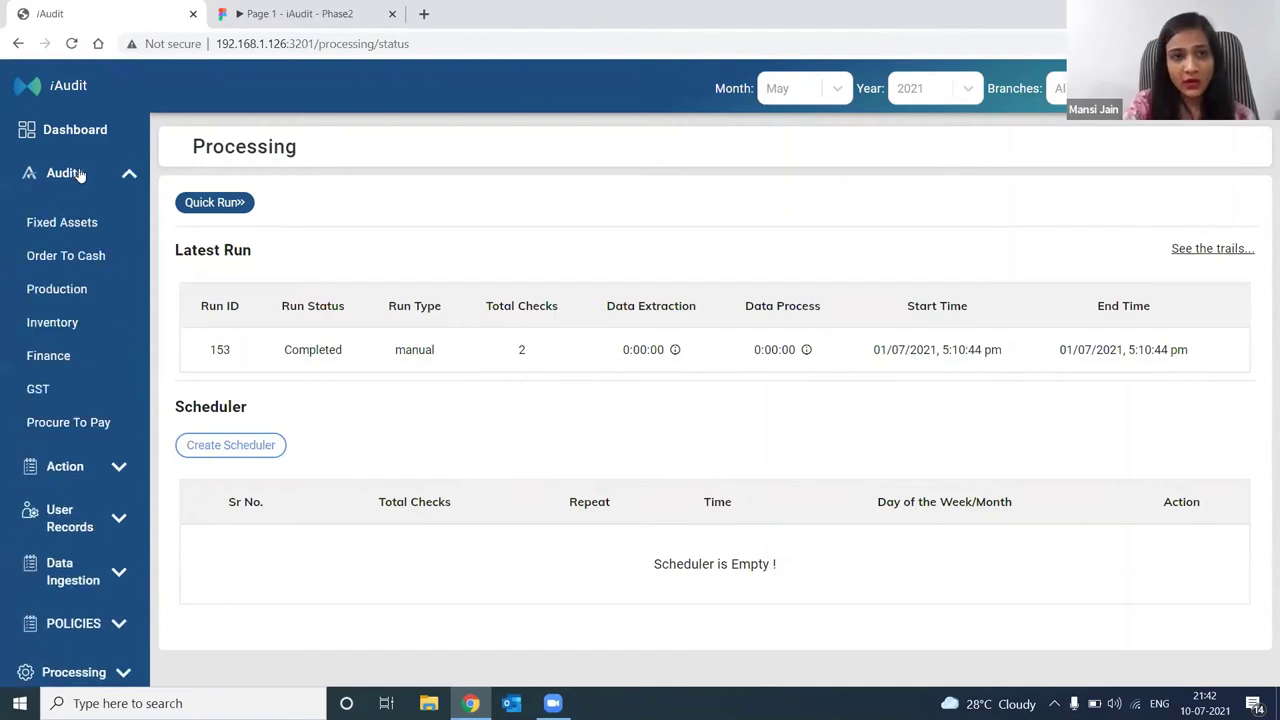
pyautogui.click(55, 420)
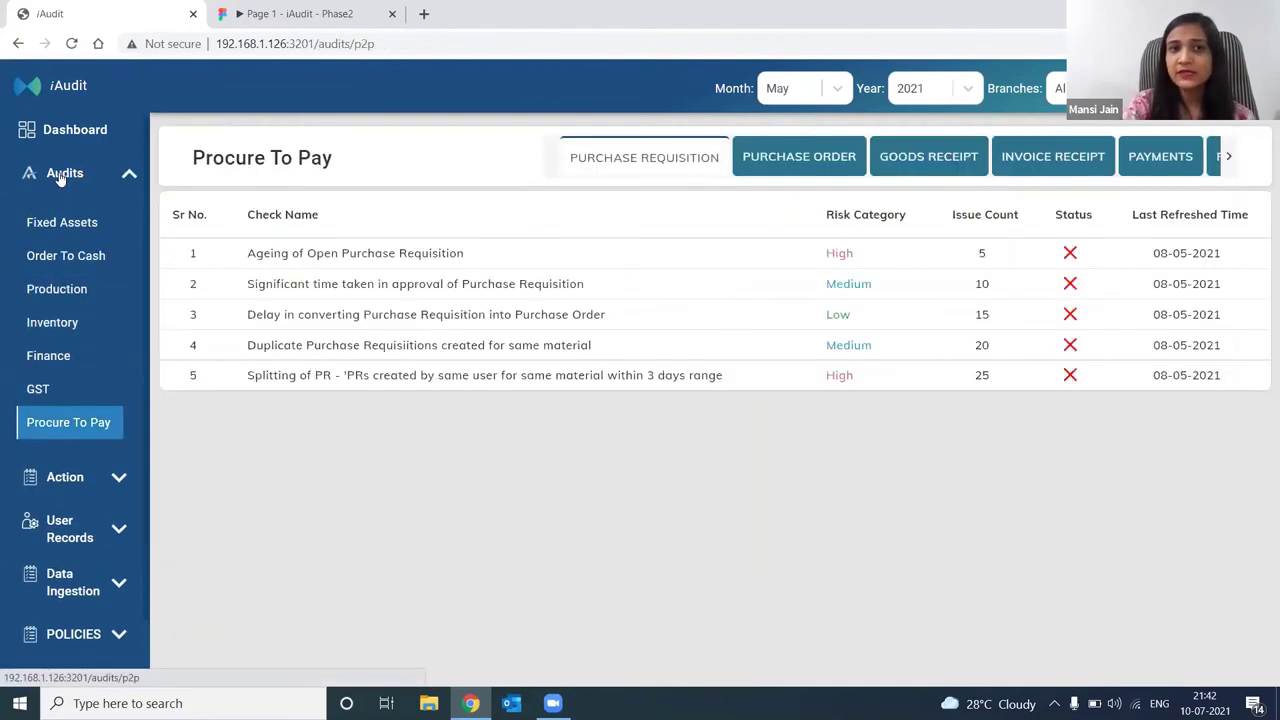
pyautogui.click(57, 171)
pyautogui.click(28, 92)
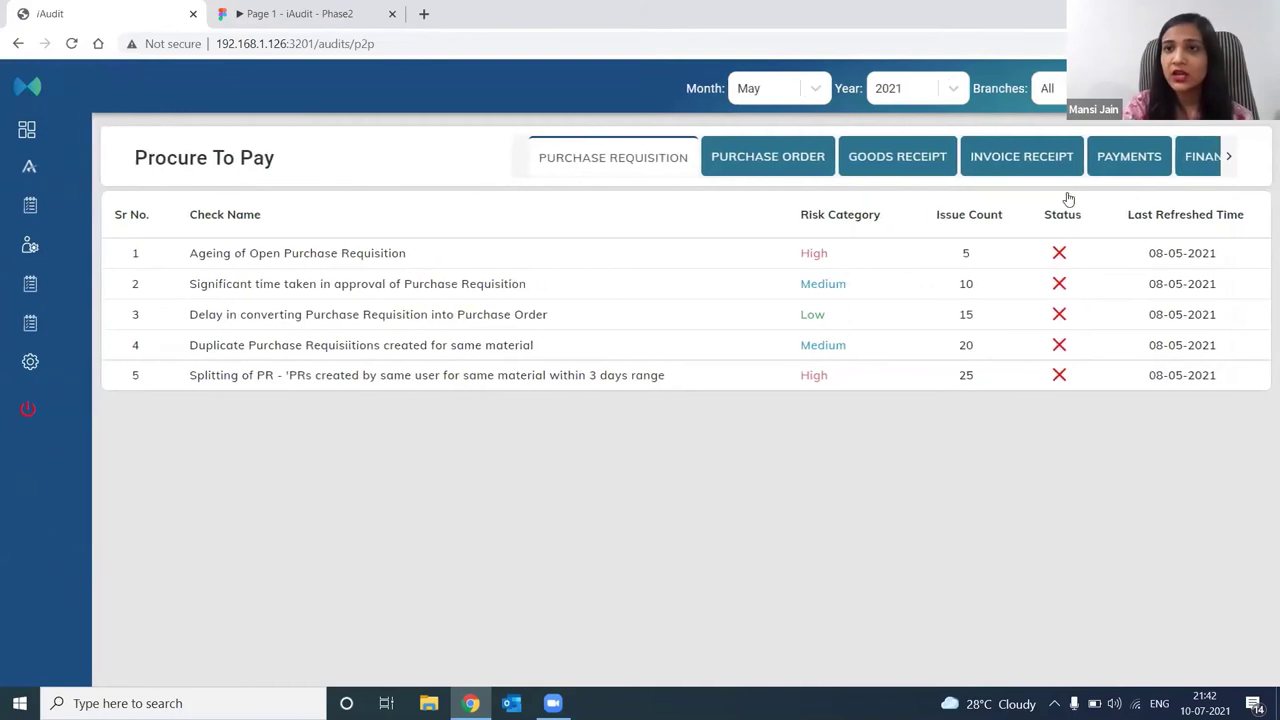
pyautogui.click(1228, 156)
pyautogui.click(1143, 160)
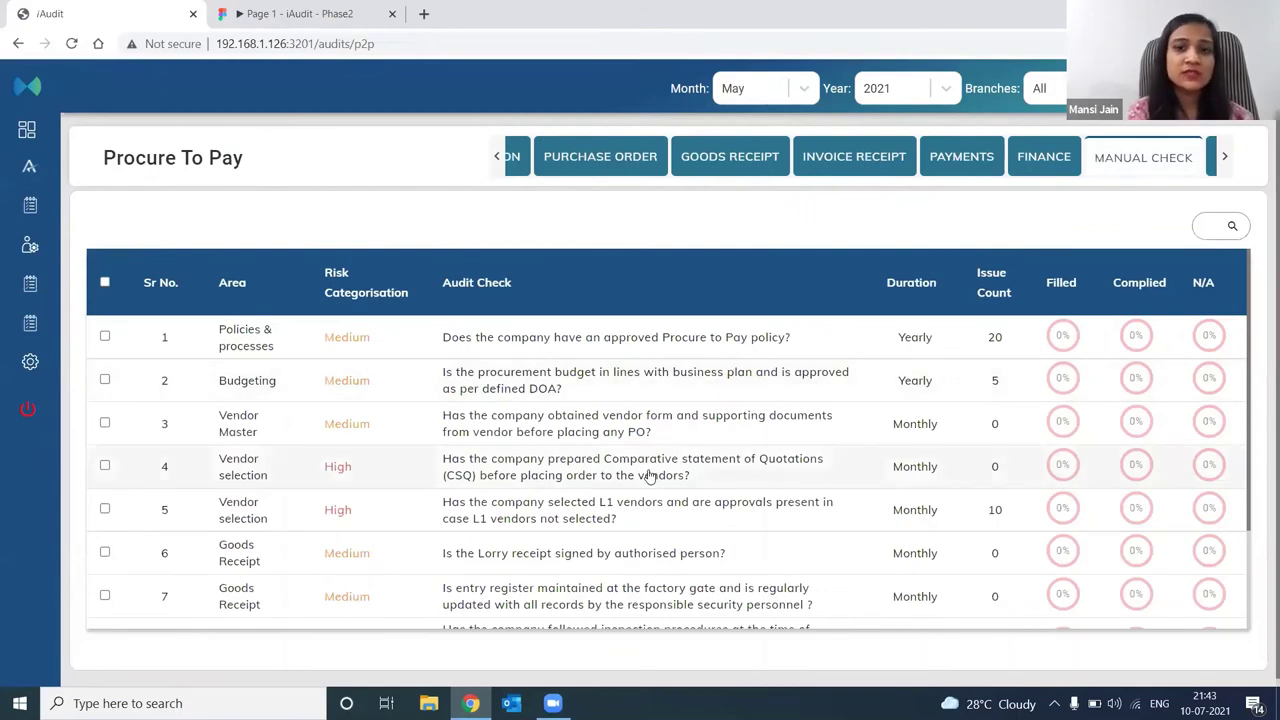
# - Review the Procure To Pay manual audit checks down to Invoice Verification and the branch compliance table beneath them
pyautogui.scroll(-3, 648, 477)
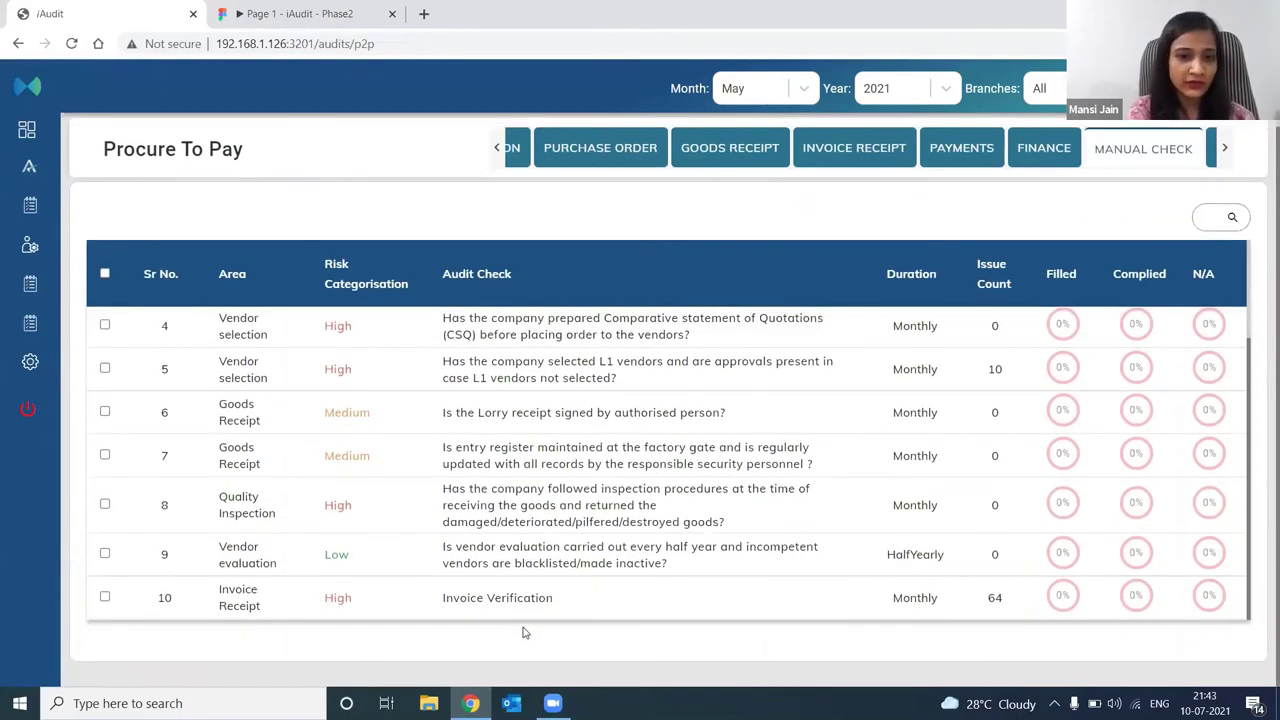
pyautogui.rightClick(527, 630)
pyautogui.scroll(3, 460, 330)
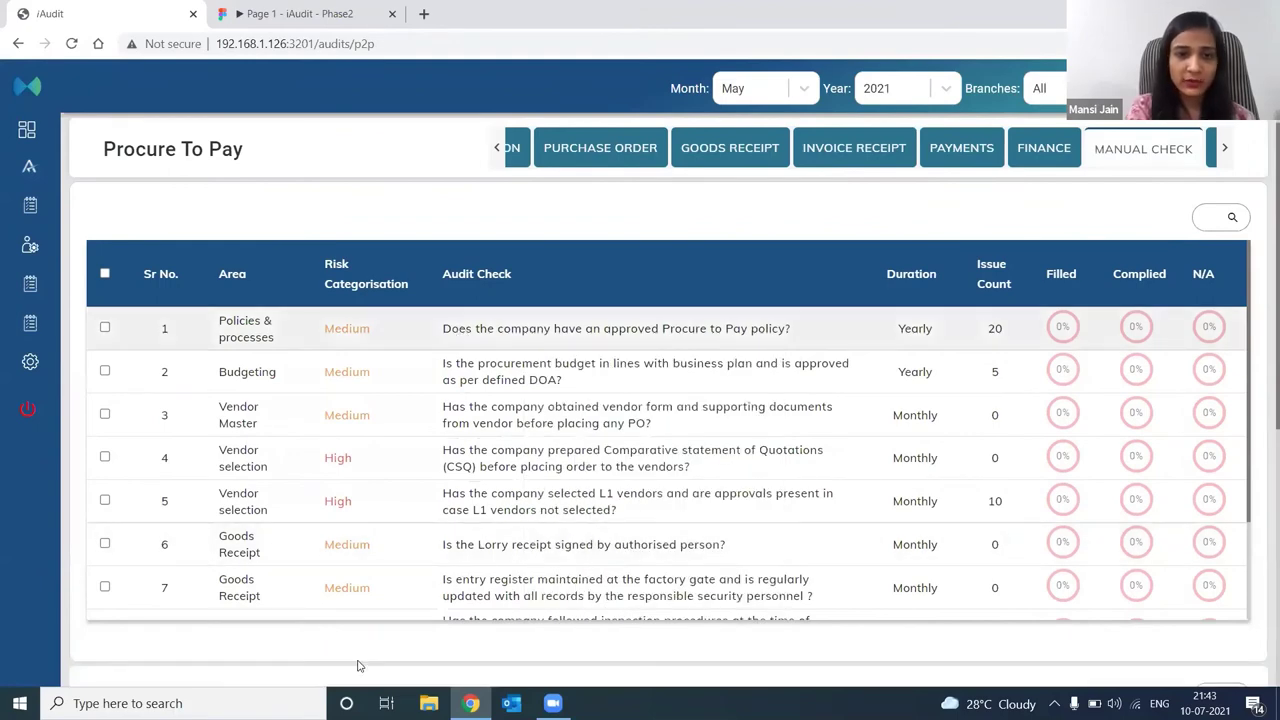
pyautogui.scroll(-3, 358, 664)
pyautogui.scroll(2, 358, 664)
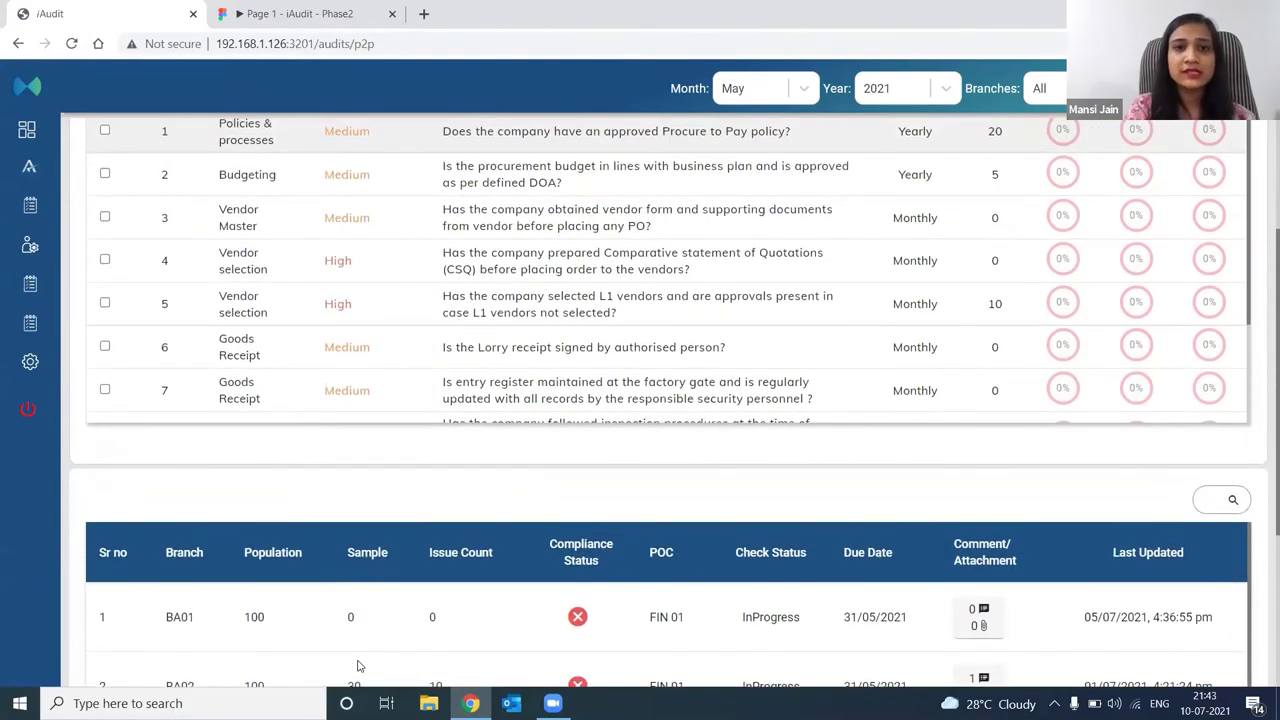
pyautogui.scroll(-2, 488, 485)
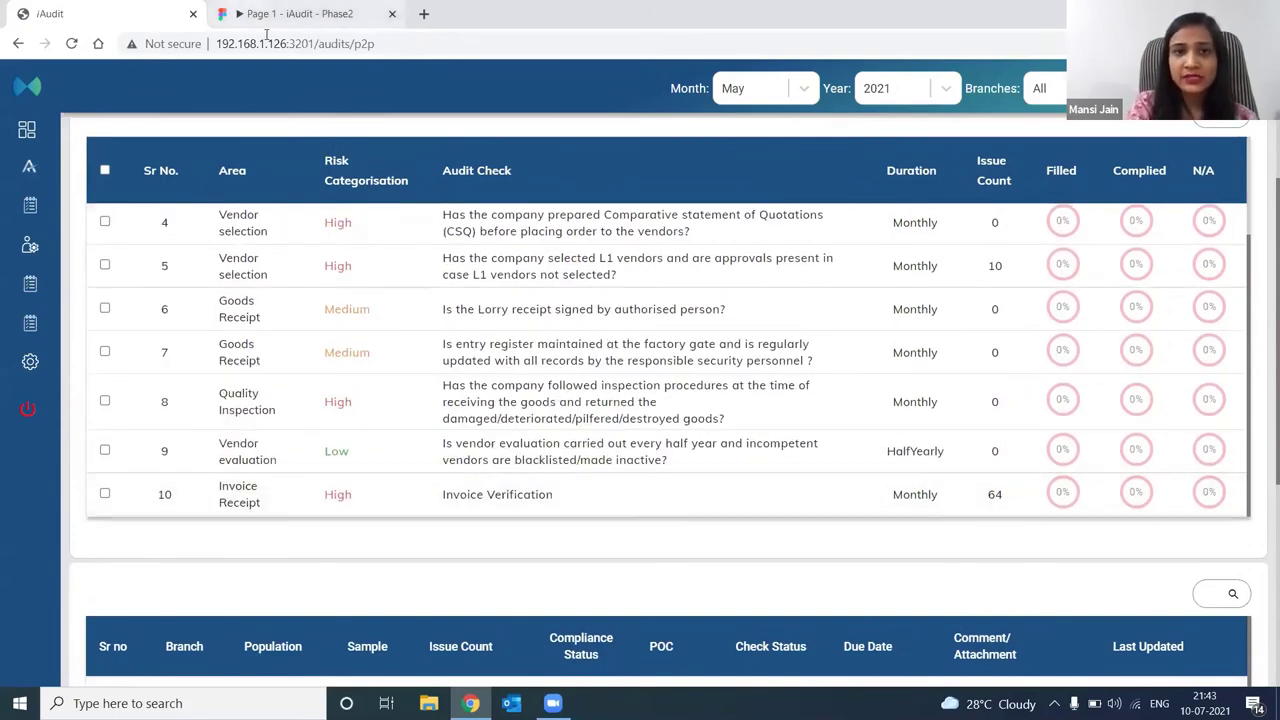
# - Switch to the iAudit - Phase2 Figma prototype, show it full screen, and open the Solid Salt invoice for vouching
pyautogui.click(240, 12)
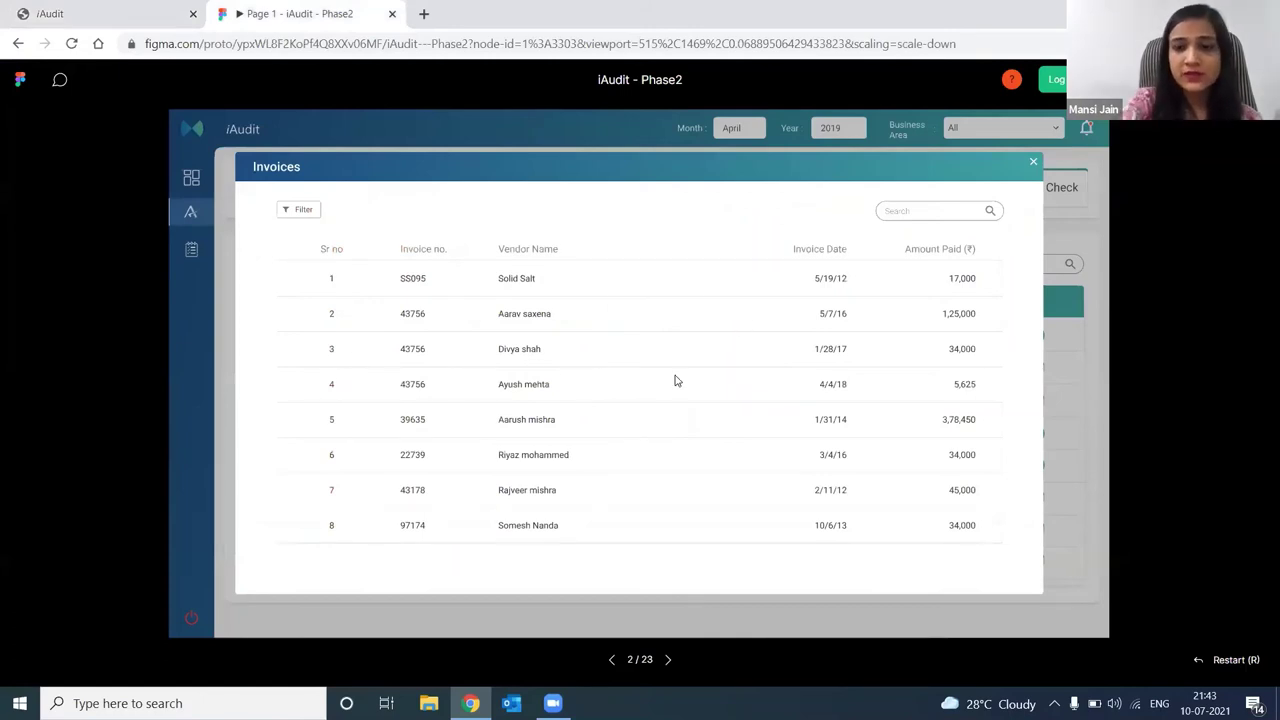
pyautogui.press('F11')
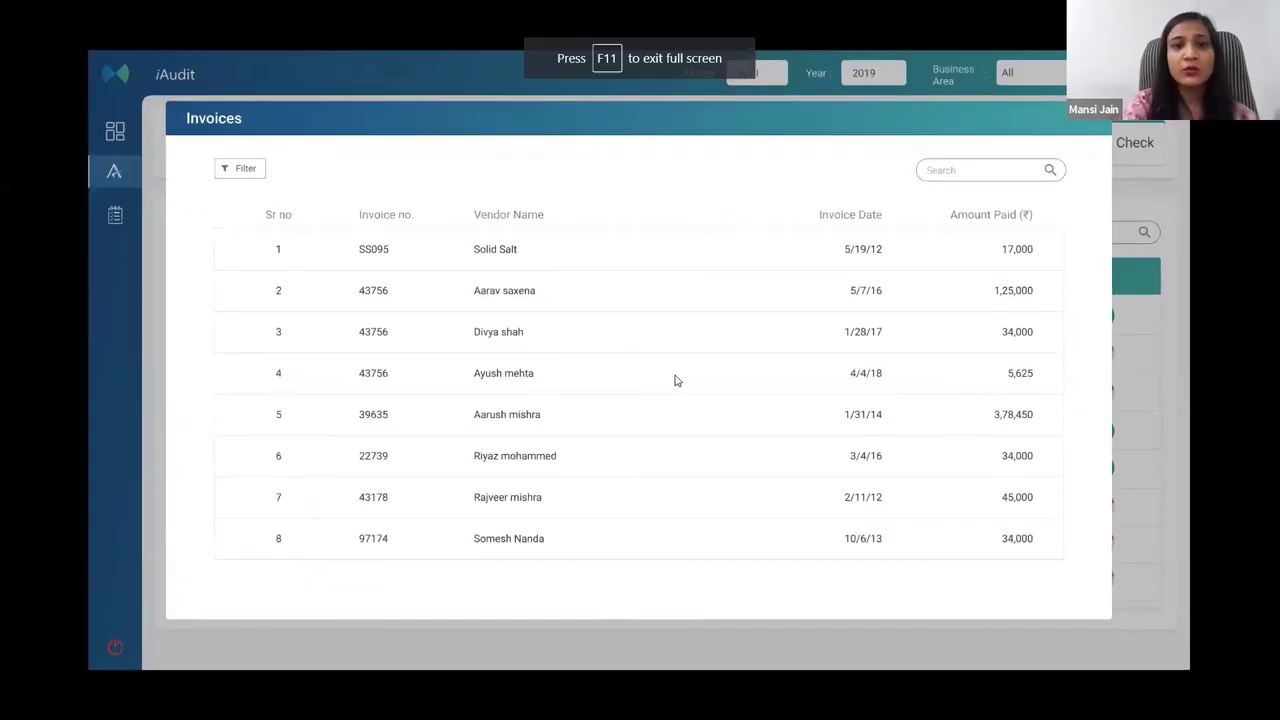
pyautogui.click(537, 263)
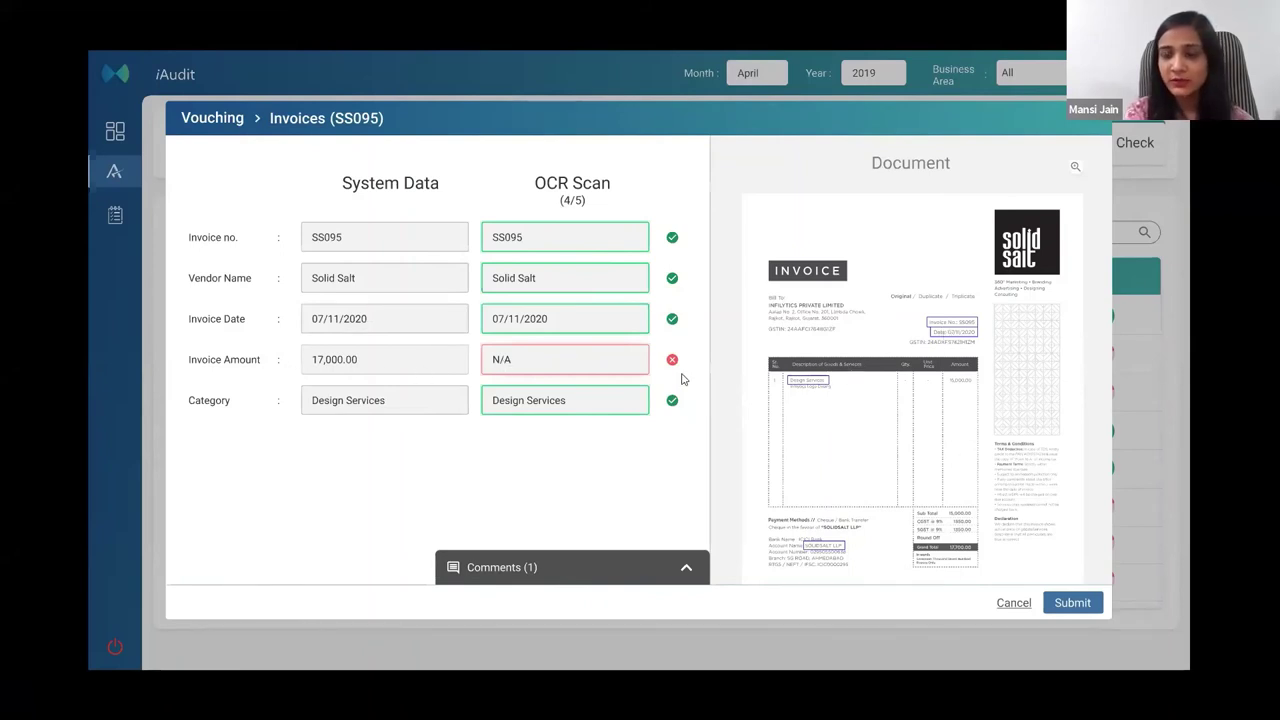
# - Enlarge the scanned Solid Salt invoice document and examine its Grand Total section
pyautogui.click(1078, 172)
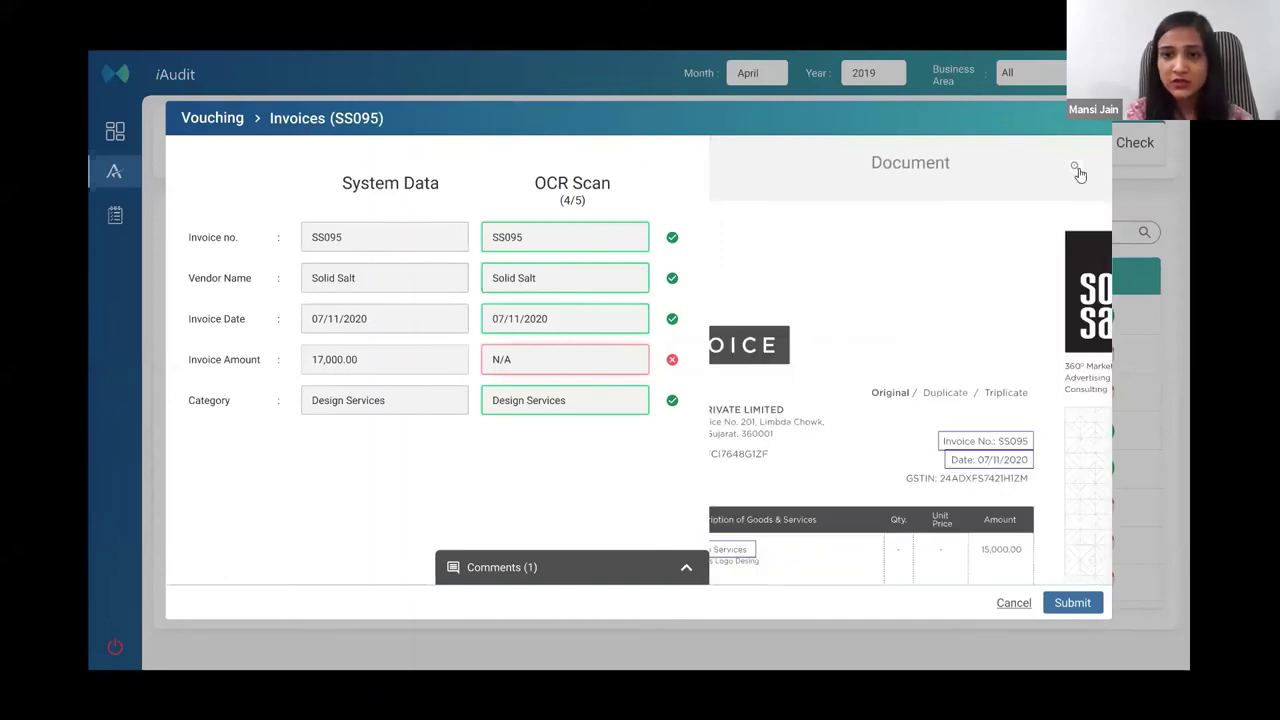
pyautogui.scroll(-5, 1012, 370)
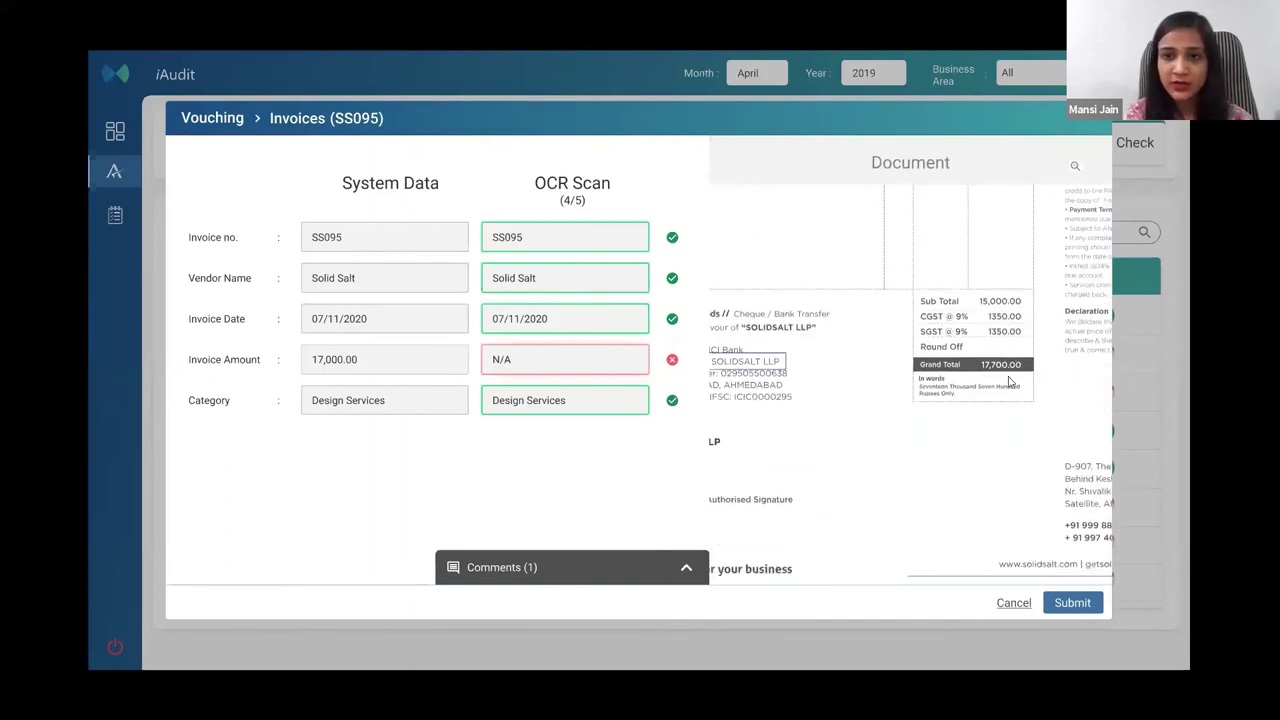